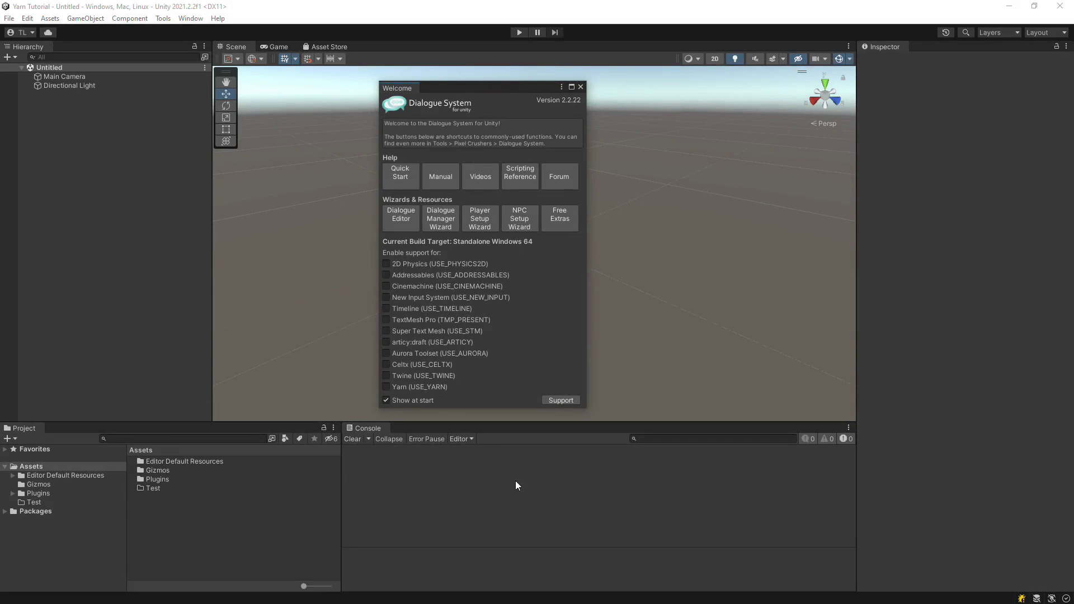
Step: Open the Installing Yarn Spinner for Unity page and select the YarnSpinner-Unity git URL
click(581, 88)
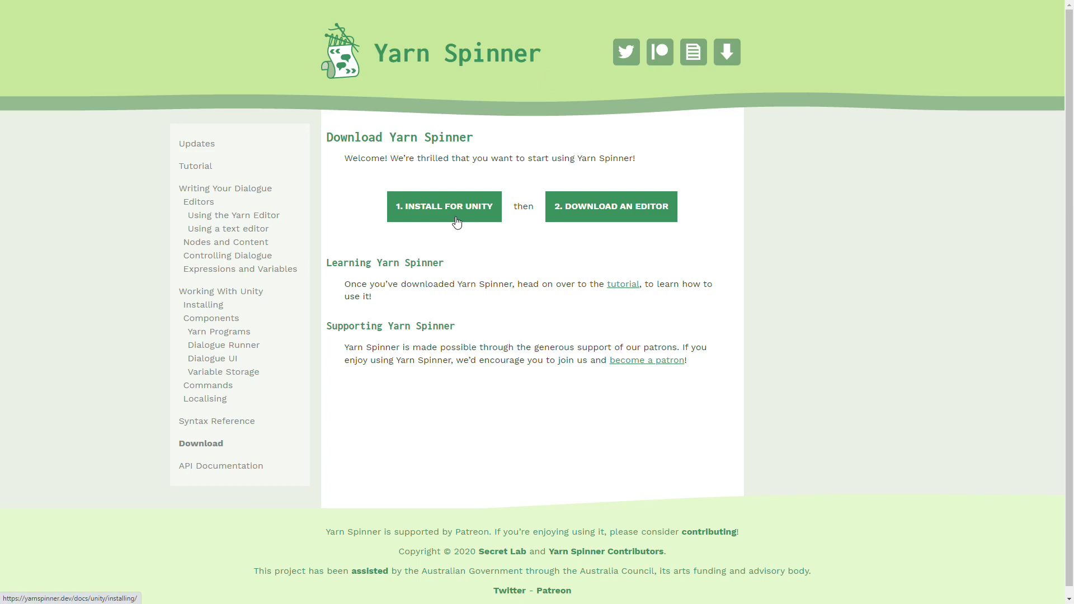
click(456, 223)
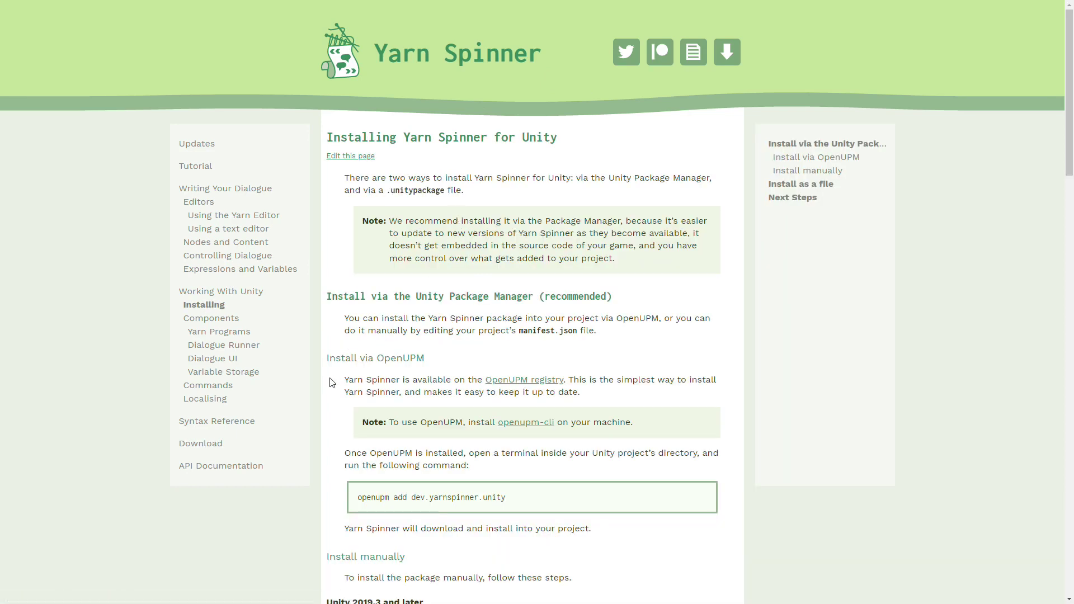
scroll(409, 381, down, 2)
scroll(409, 382, down, 5)
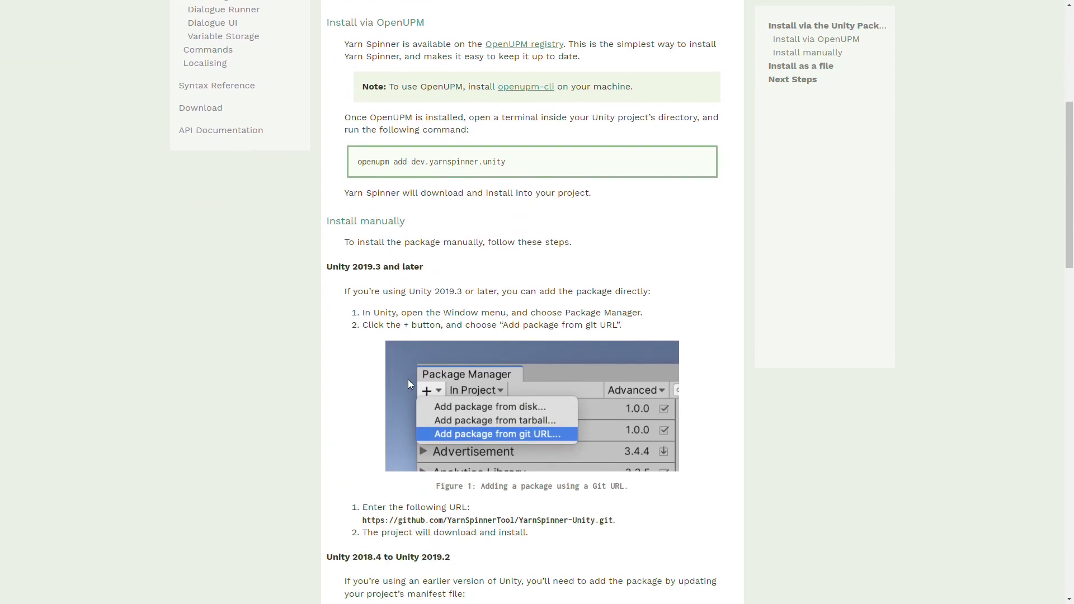
scroll(408, 379, down, 2)
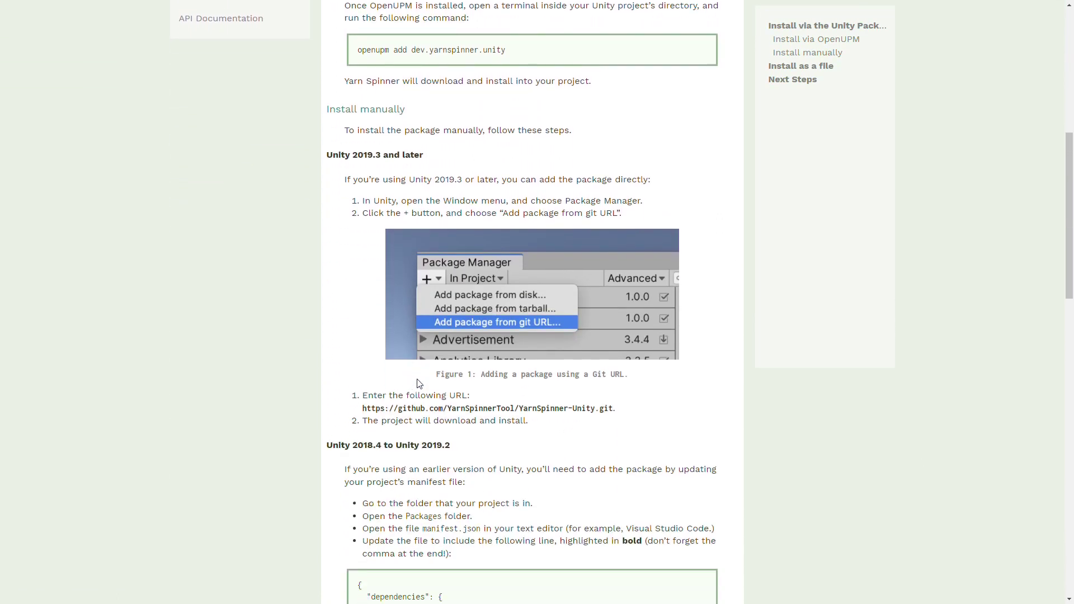
drag(609, 409, 354, 410)
key(ctrl+c)
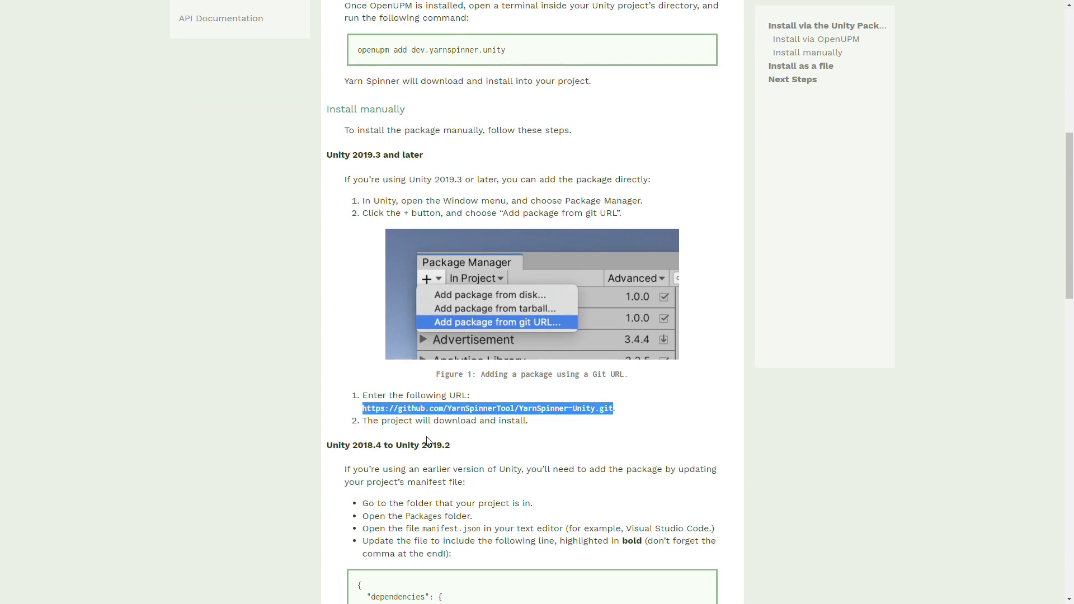
Step: Add Yarn Spinner 1.2.7 from the copied git URL in Package Manager and import its Space sample
key(alt+Tab)
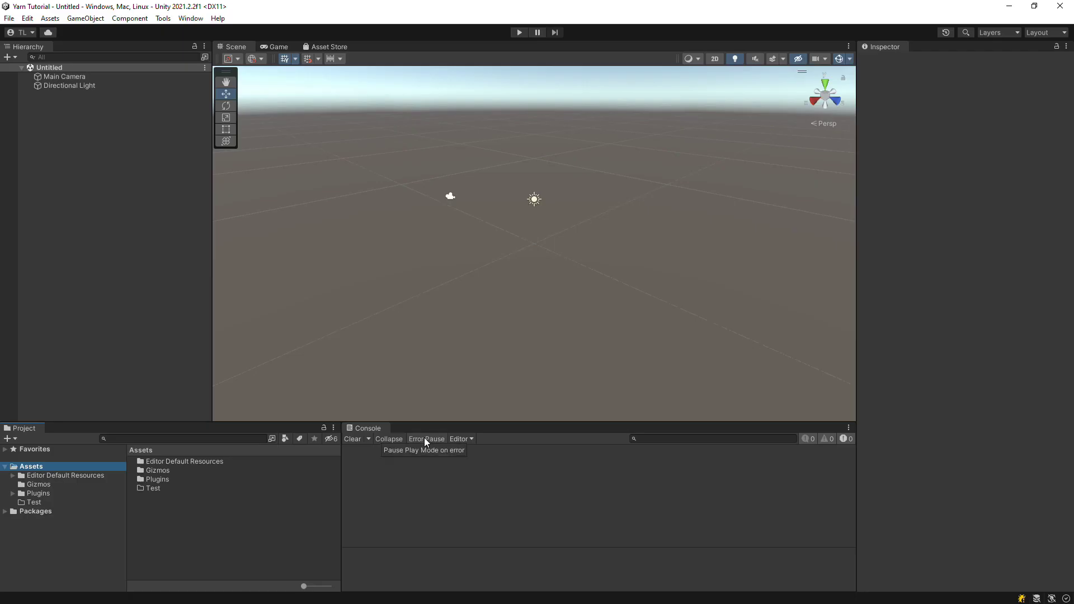
click(191, 18)
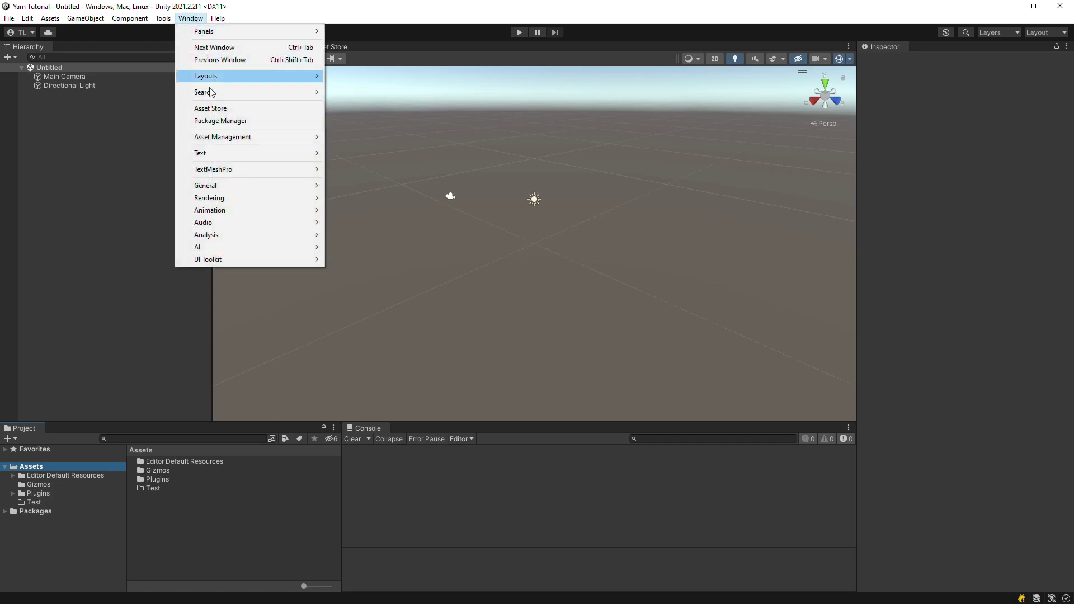
click(216, 121)
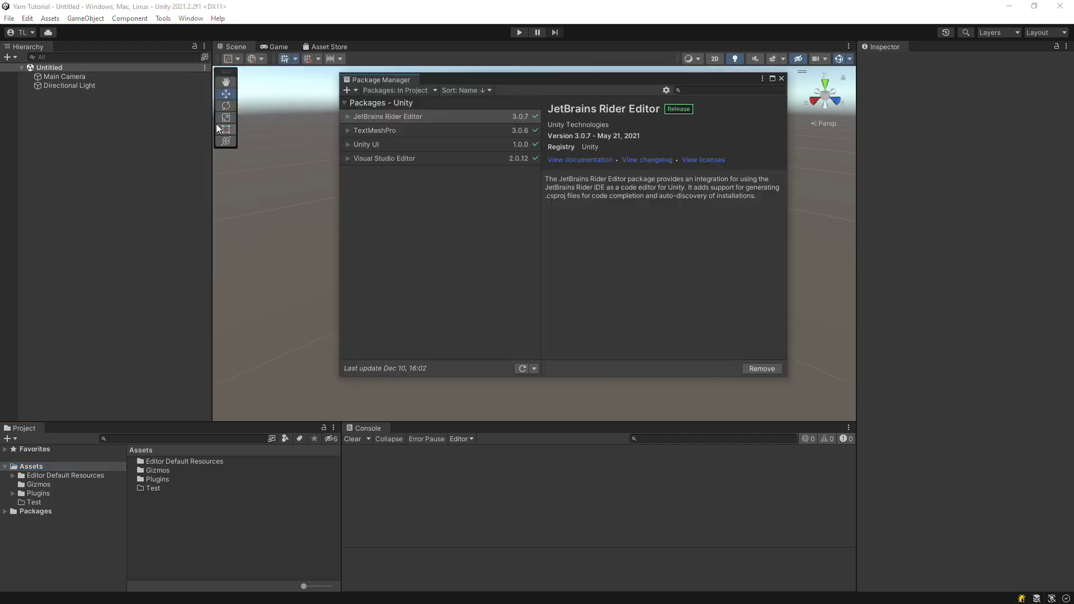
click(348, 89)
click(373, 128)
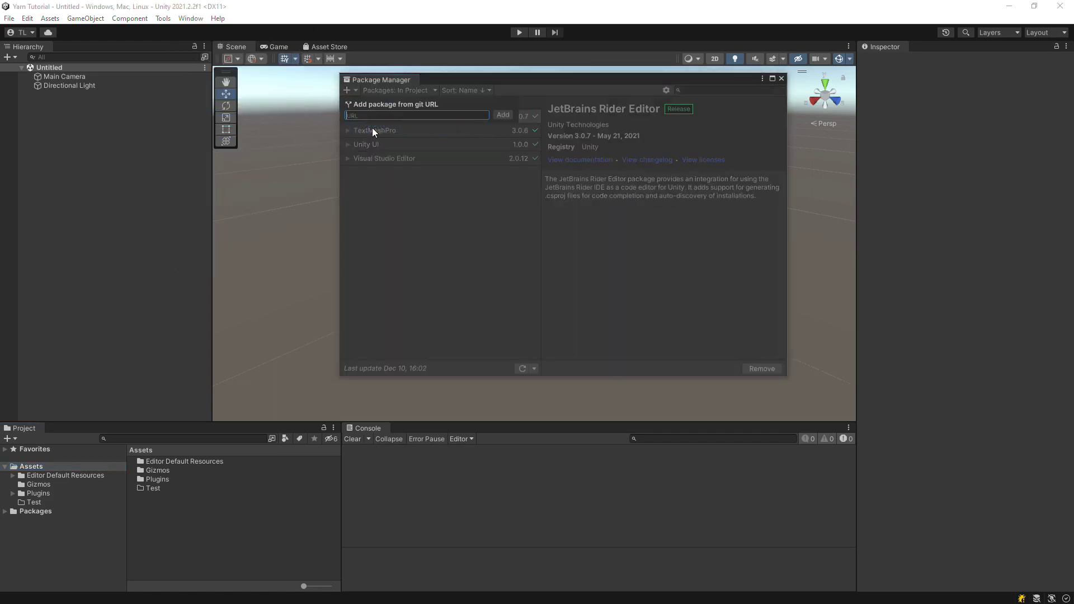
key(ctrl+v)
click(502, 114)
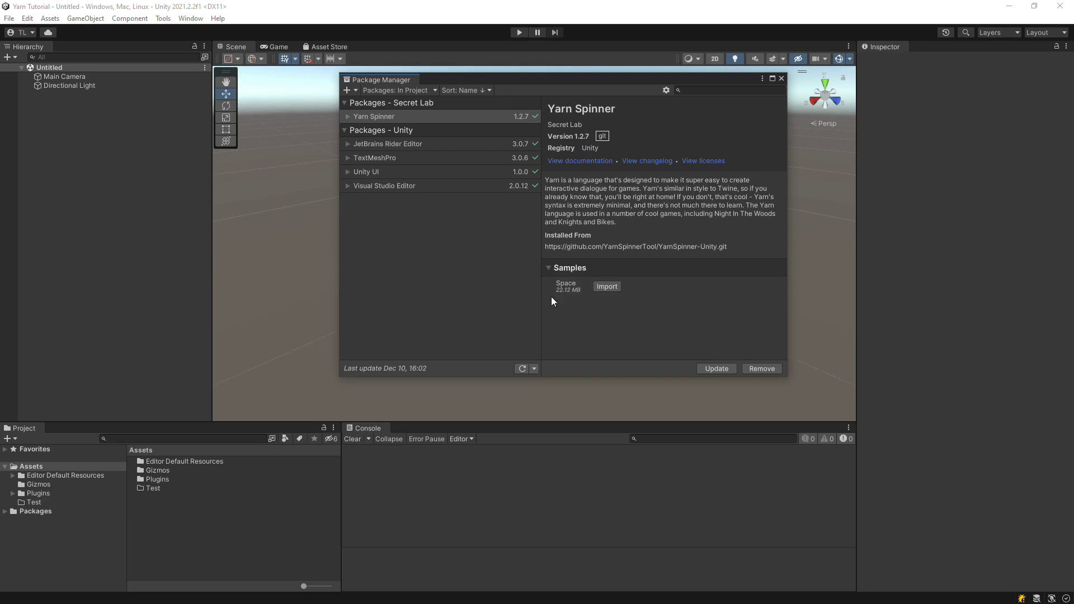
click(608, 287)
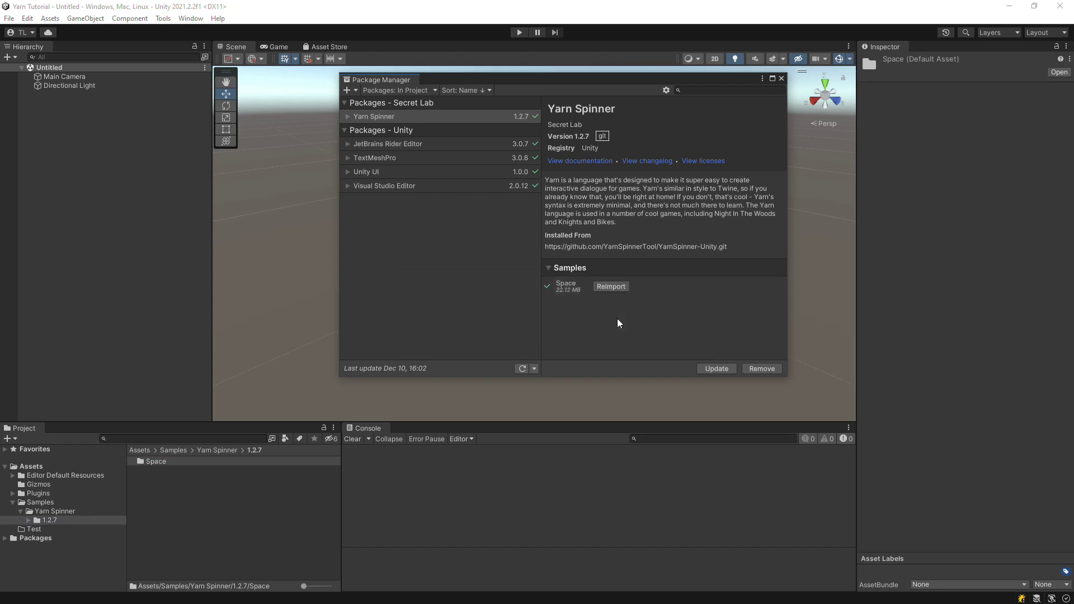
Step: Enable Yarn support through Tools > Pixel Crushers > Dialogue System > Import > Yarn
click(782, 78)
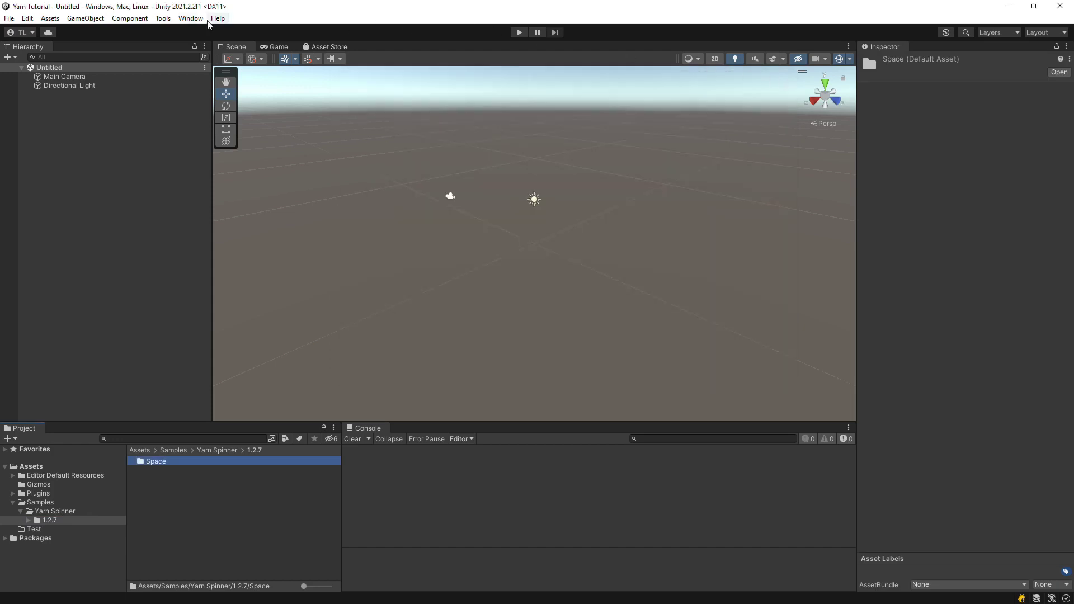
click(164, 19)
mouse_move(179, 31)
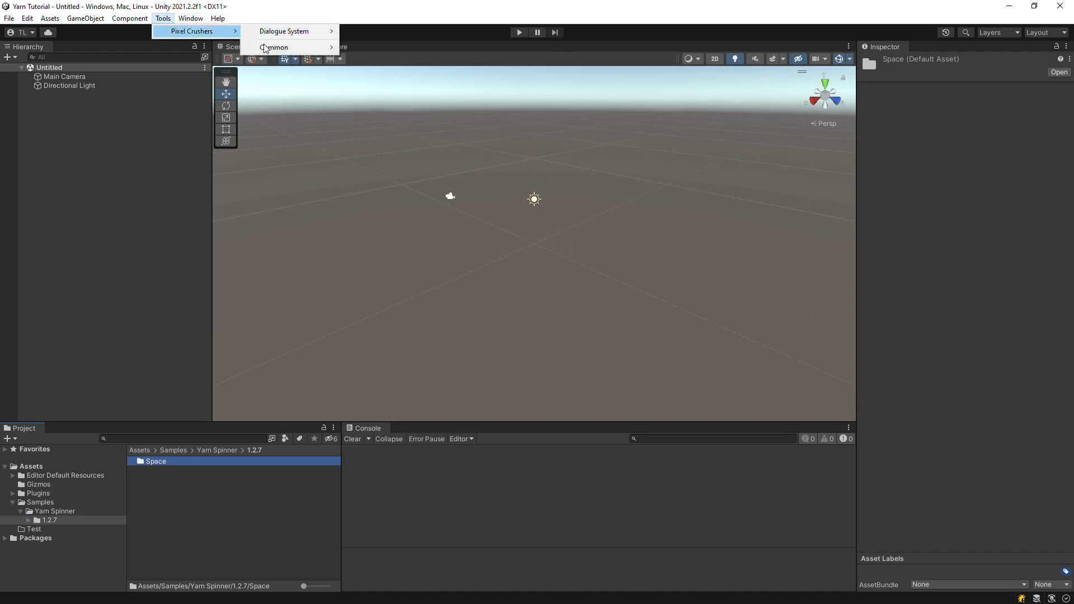
mouse_move(280, 32)
mouse_move(364, 76)
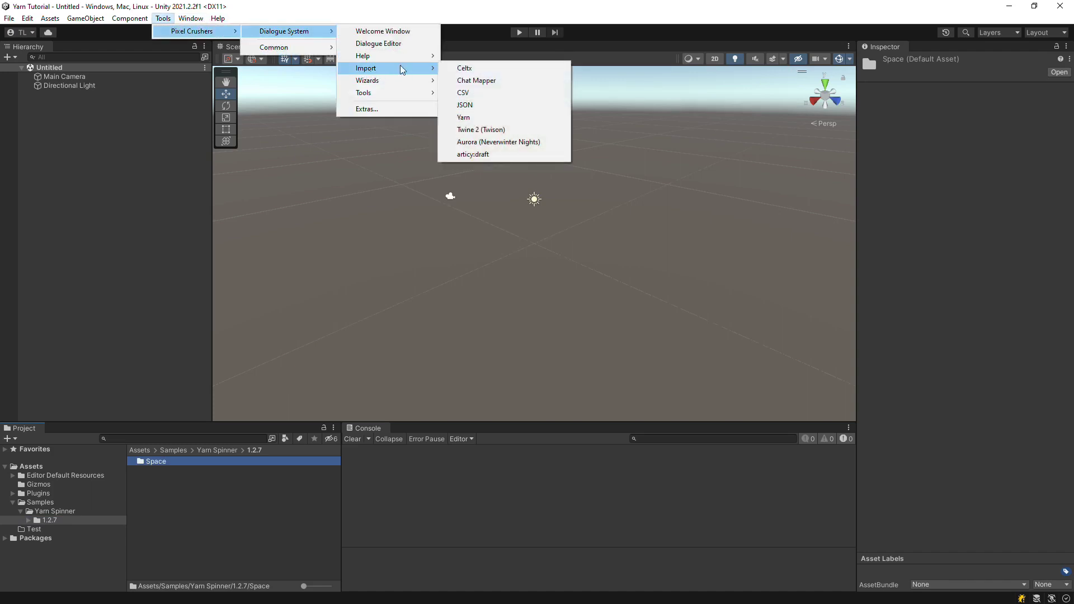
click(475, 118)
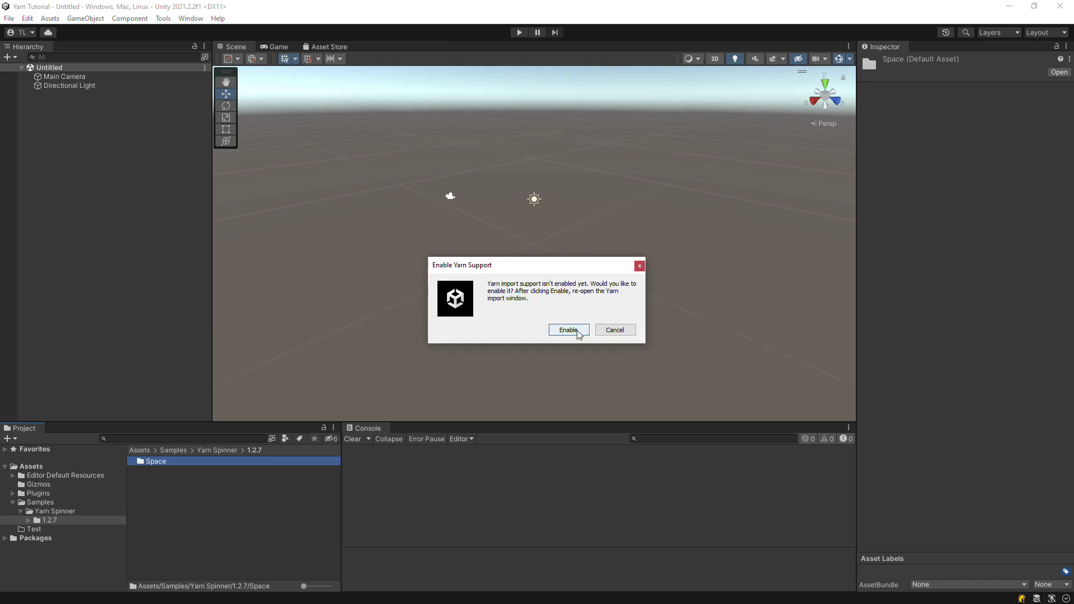
click(569, 330)
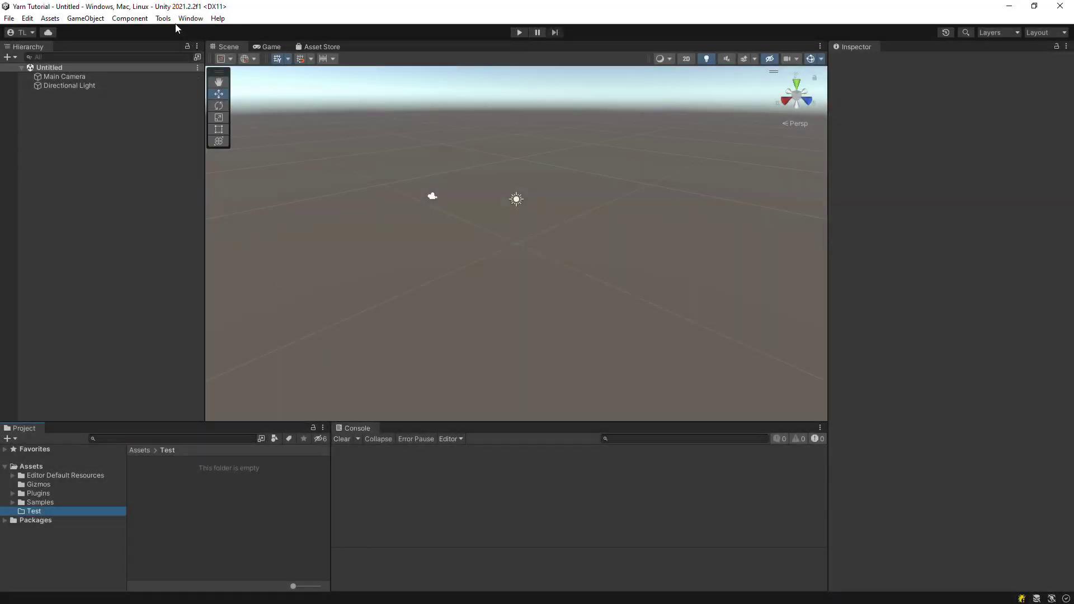
click(163, 18)
Step: Open the Yarn Importer from the Dialogue System Import submenu
mouse_move(207, 35)
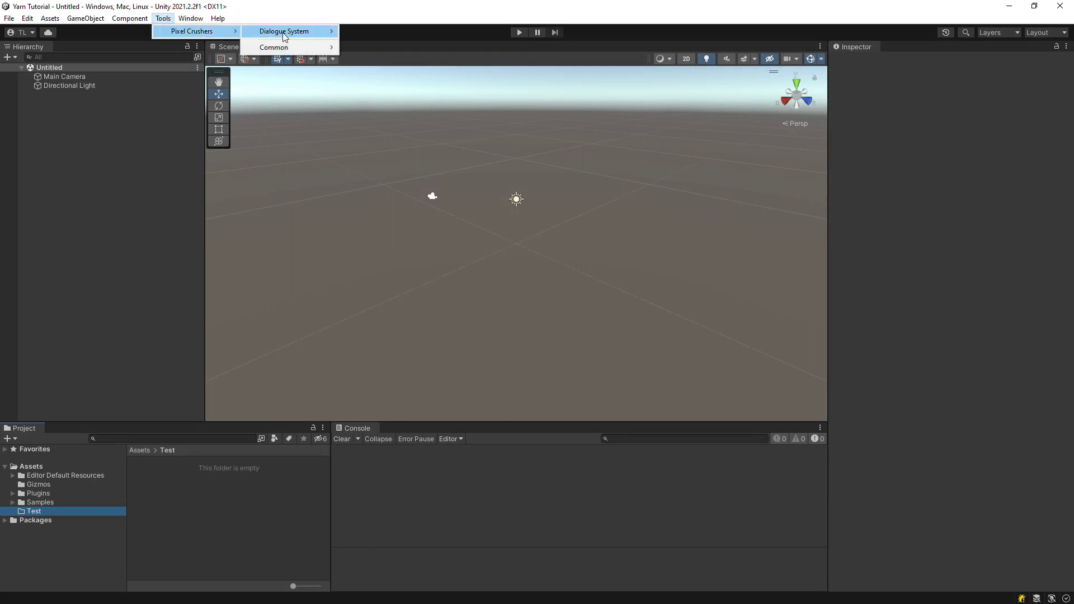
mouse_move(284, 31)
mouse_move(392, 69)
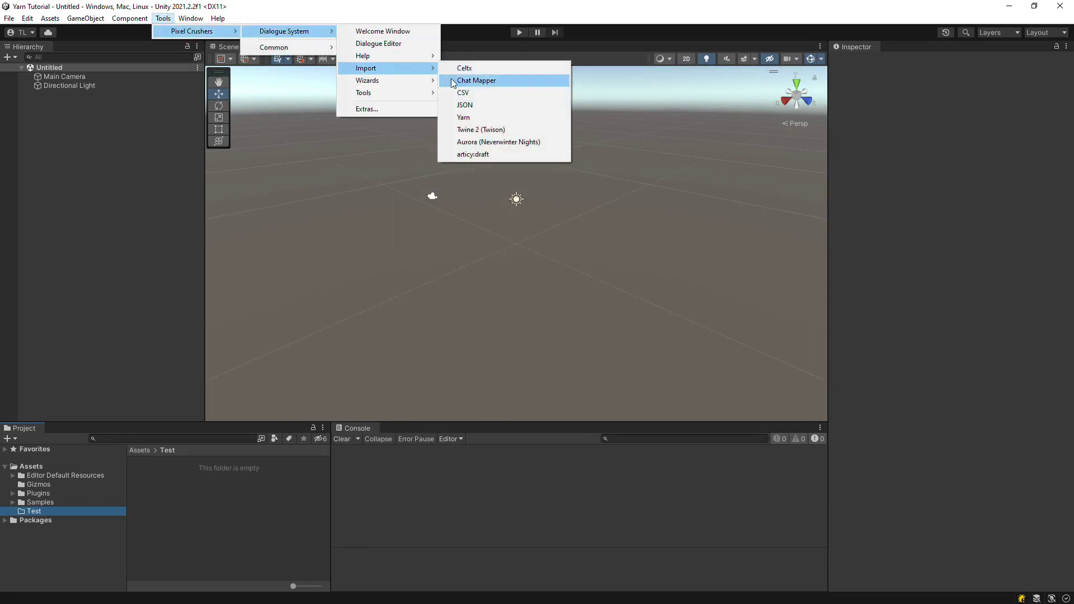
click(484, 117)
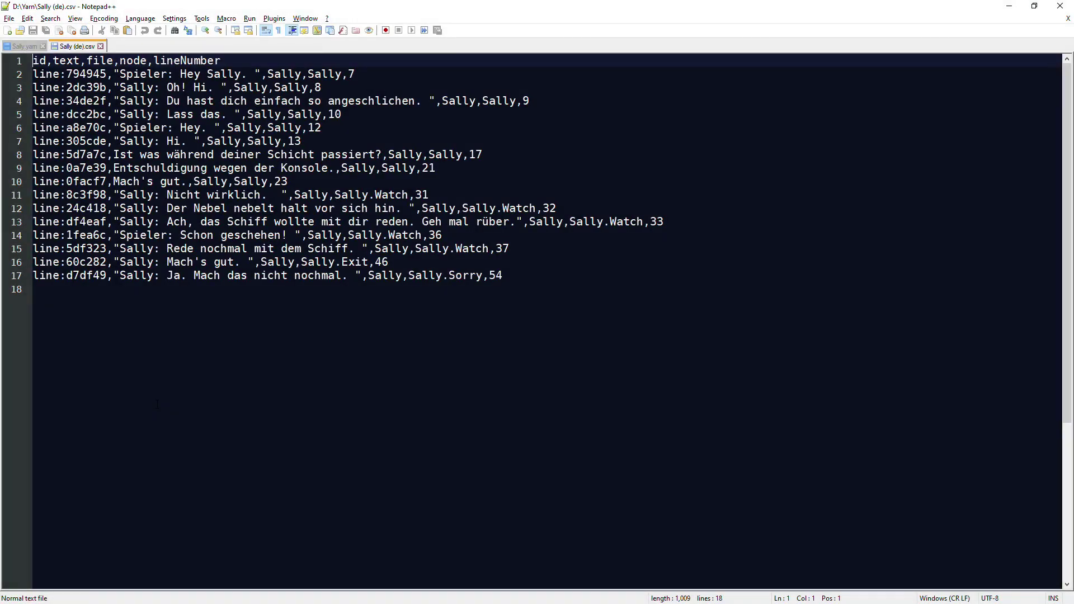
Step: Run the Yarn import to generate the Dialogue Database in Assets/Test
key(alt+Tab)
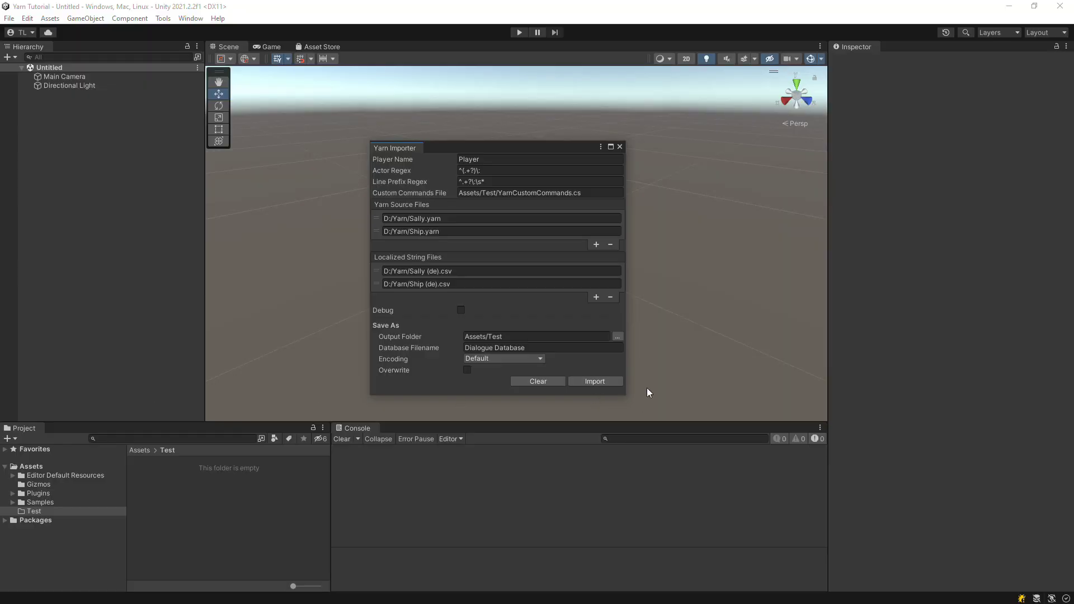
click(612, 380)
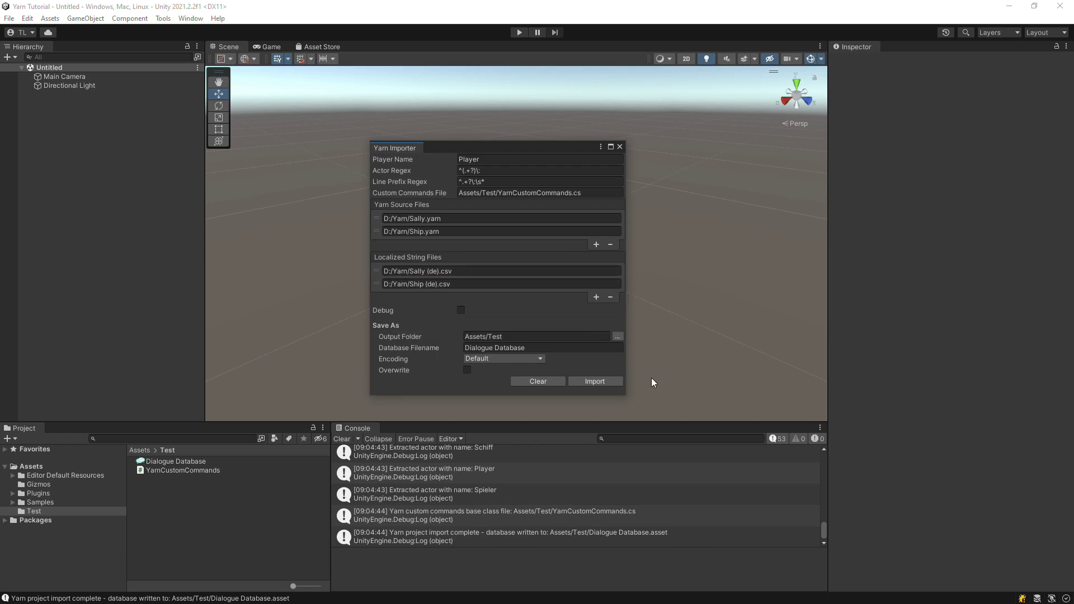
click(187, 470)
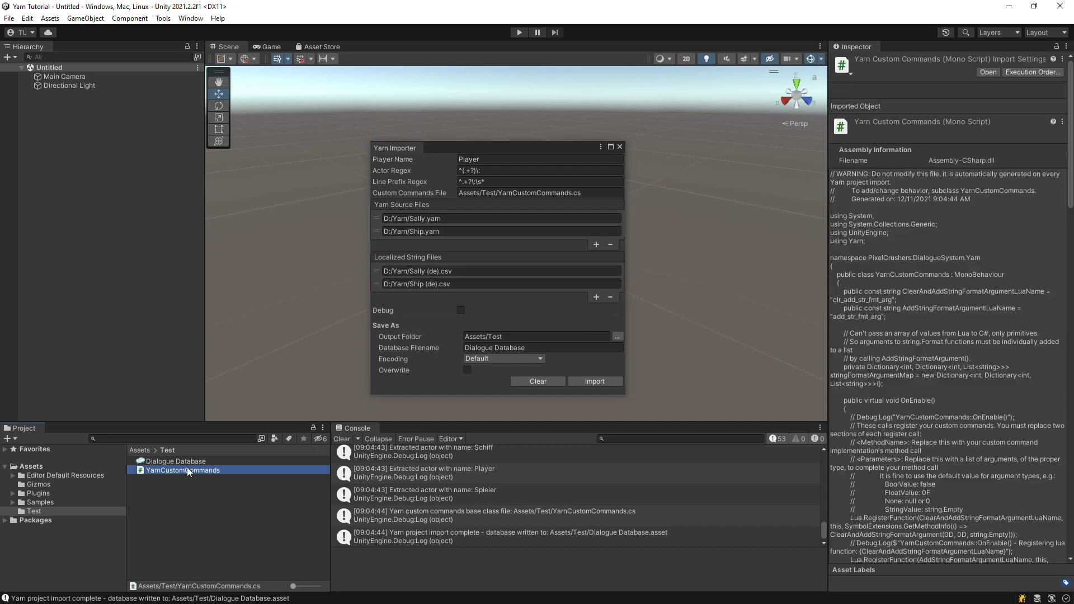
Step: Review the database's actors, variables and Sally conversation lines, like 'You snuck up on me.'
double_click(180, 461)
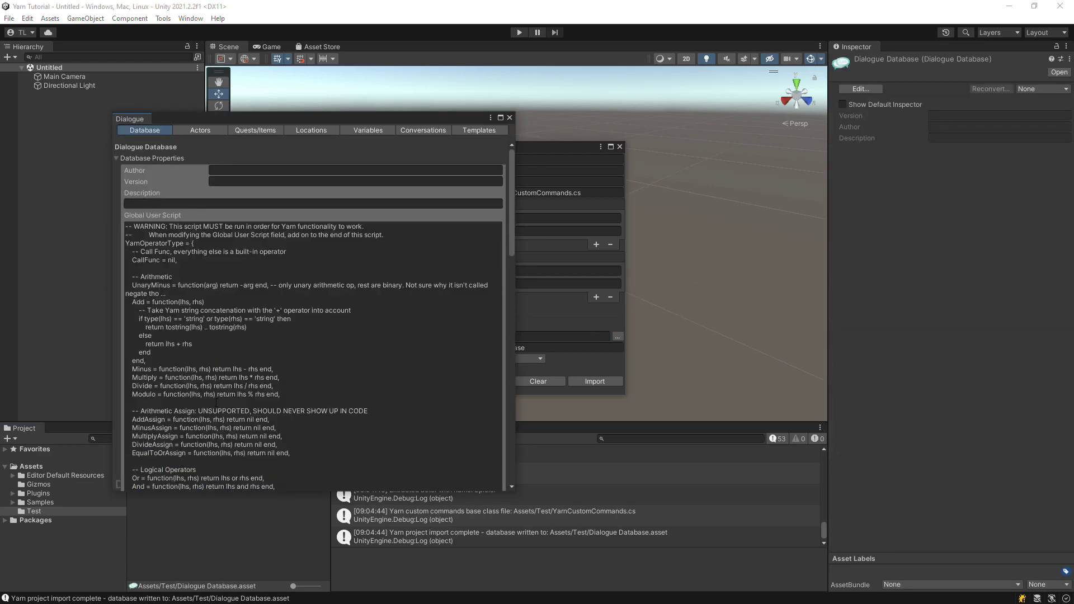
click(200, 129)
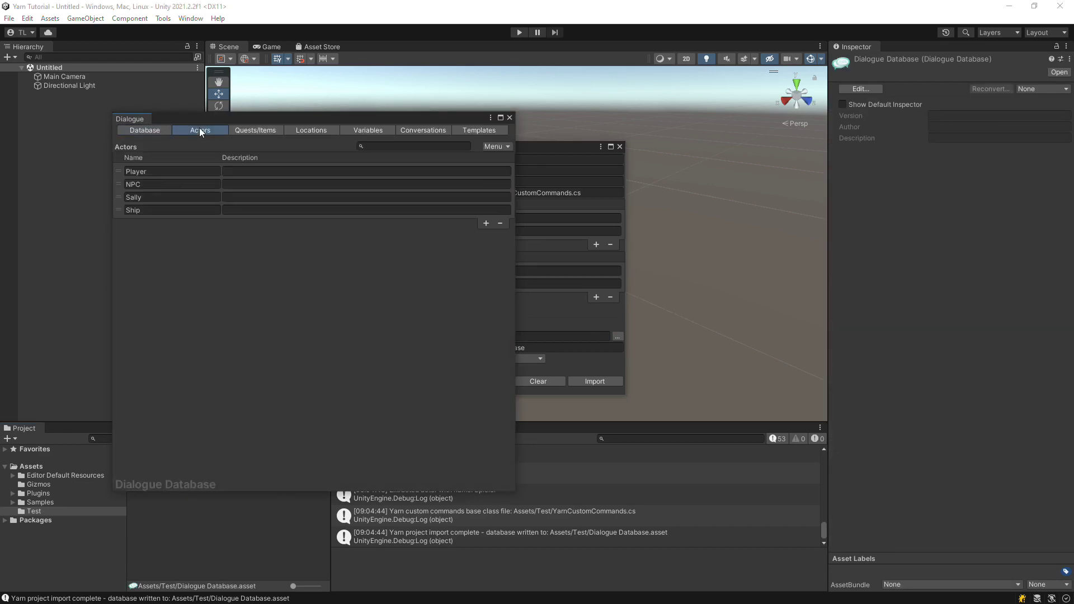
click(359, 130)
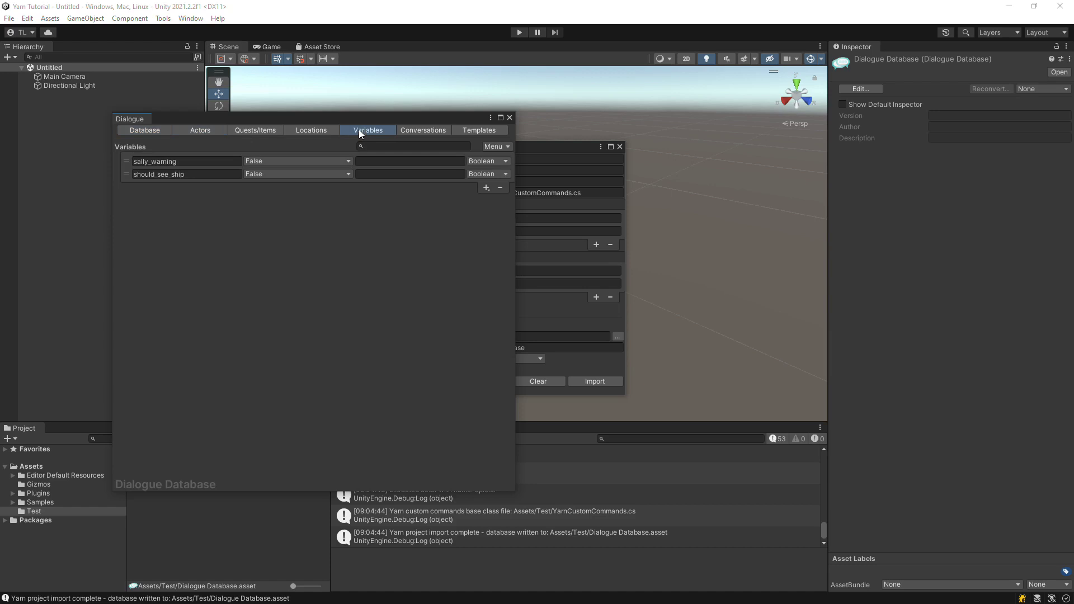
click(418, 130)
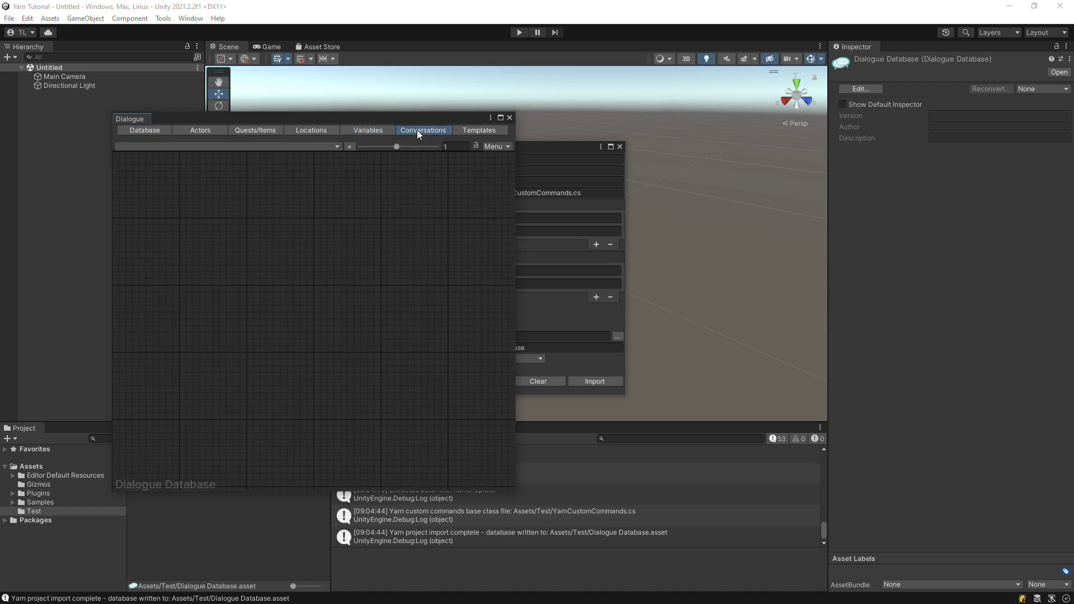
click(306, 148)
click(166, 160)
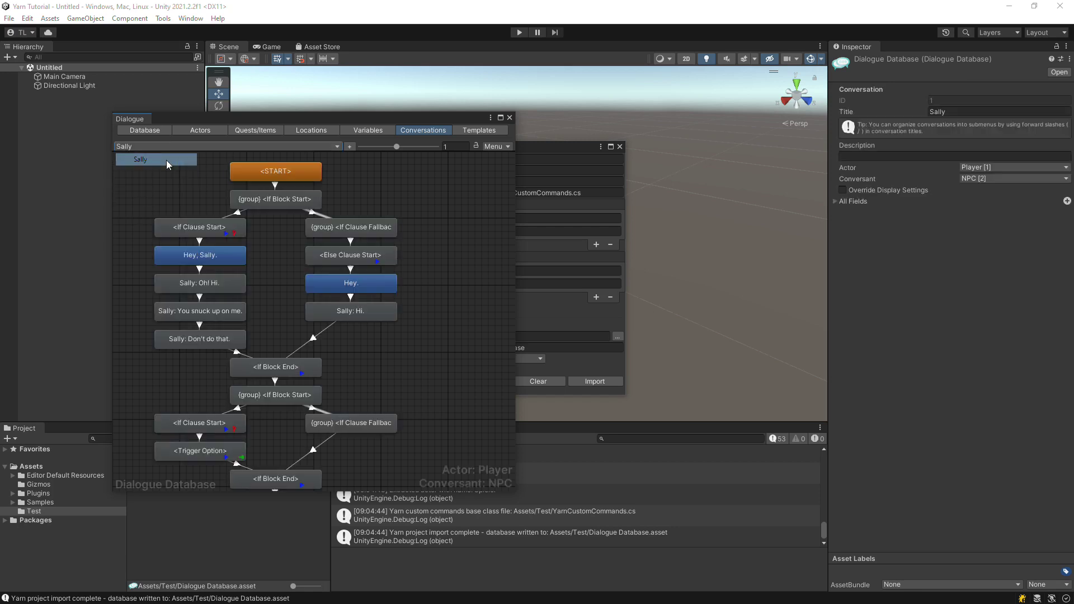
click(193, 311)
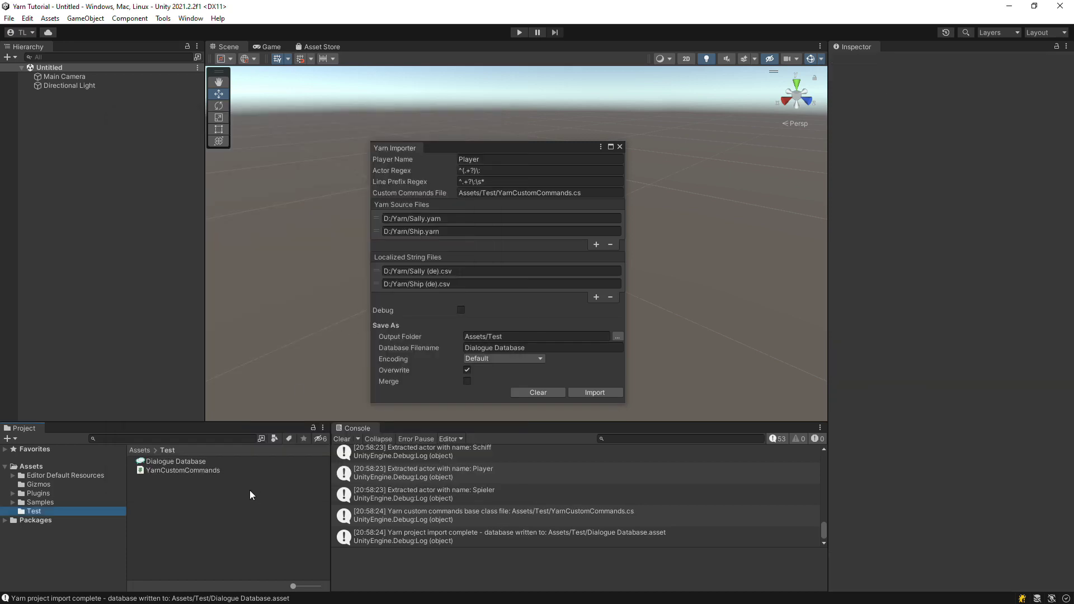
Step: Create a C# script named YarnCustomCommandsExtensions in Assets/Test
right_click(226, 500)
mouse_move(297, 207)
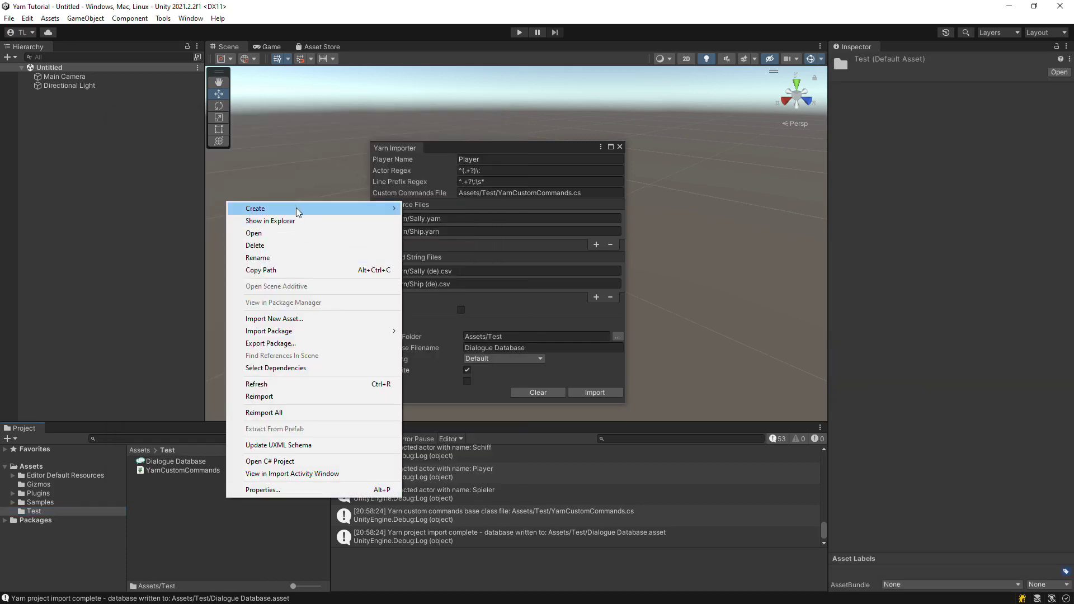
click(449, 133)
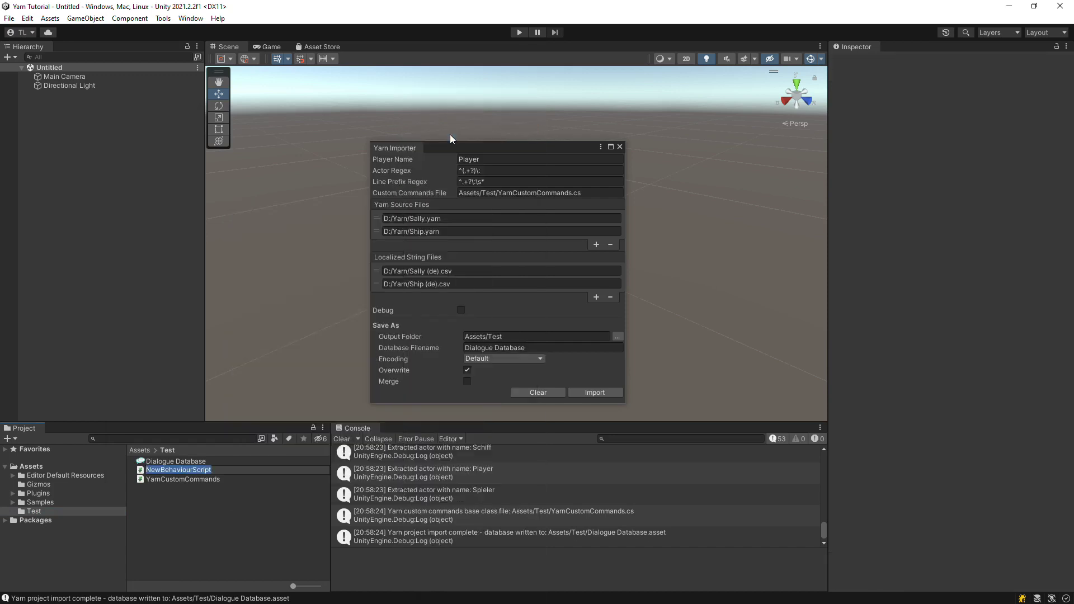
text(YarnCustomCommandsExtensions)
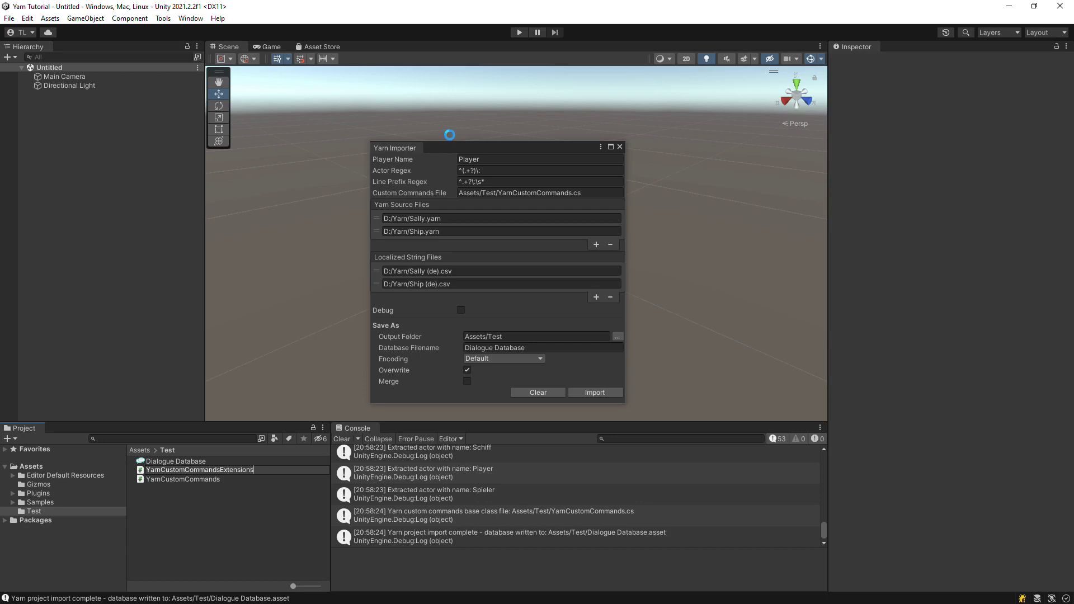
key(Return)
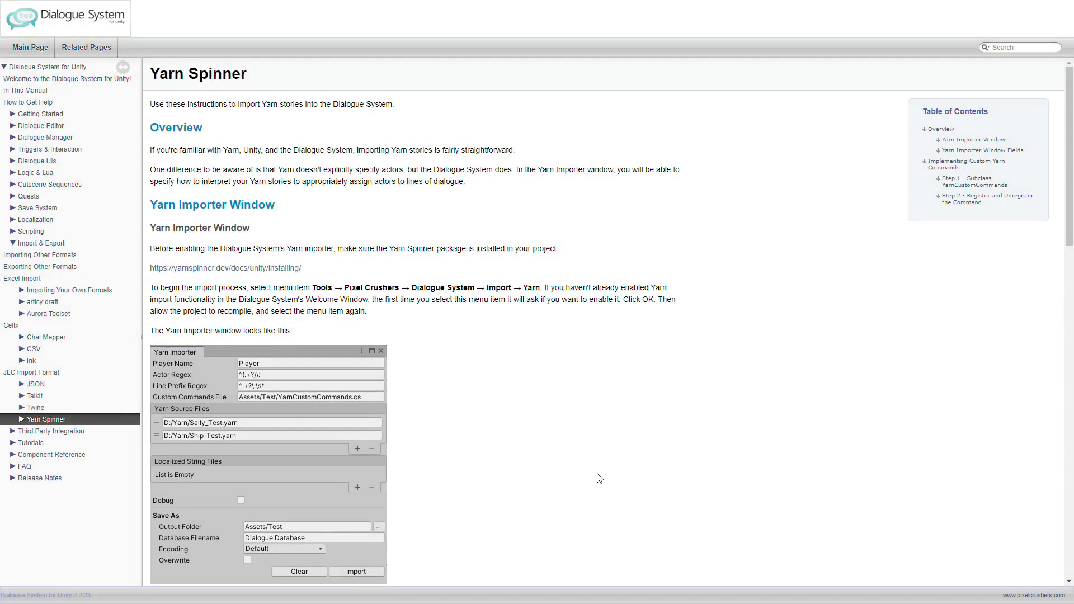
Step: Go to the manual's Implementing Custom Yarn Commands section and its example code
click(951, 165)
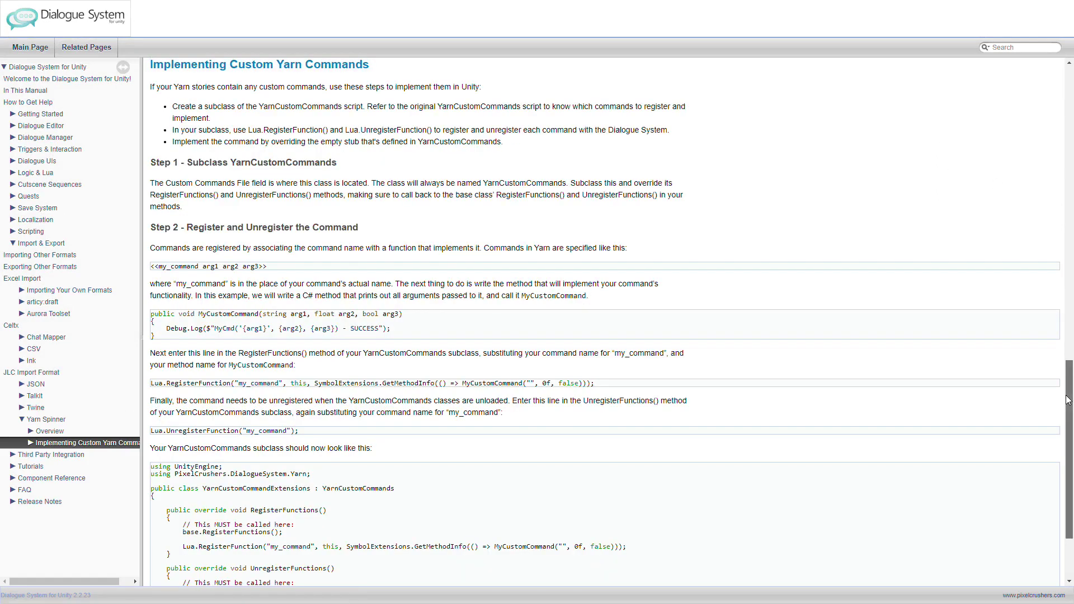
drag(1073, 417, 1072, 456)
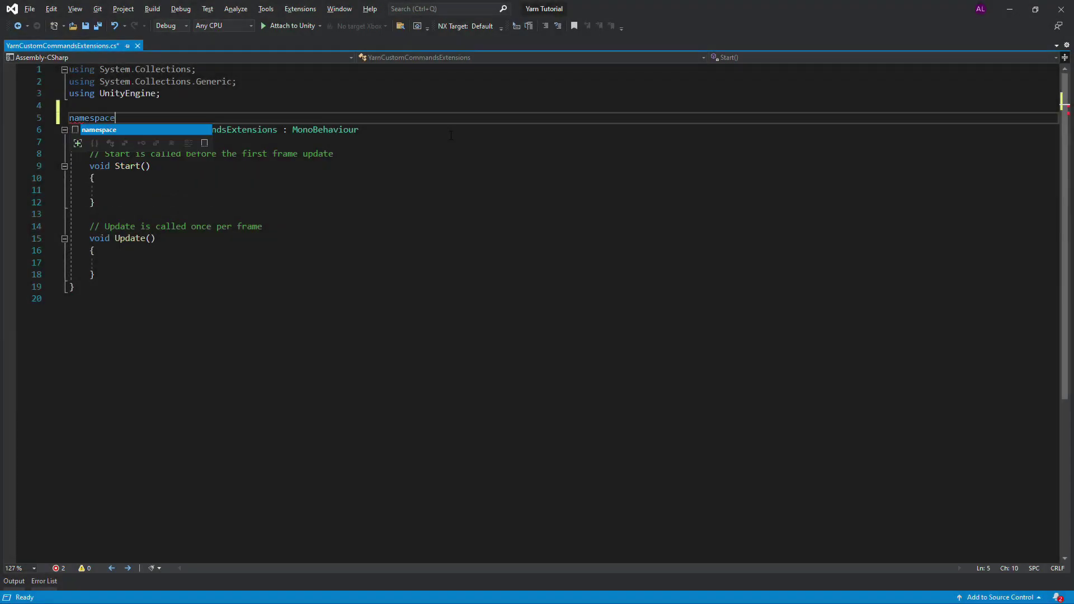
Step: Wrap the class in namespace PixelCrushers.DialogueSystem.Yarn, inherit YarnCustomCommands, and remove Start/Update
text(PixelCrushers.DialogueSystem.Yarn)
key(Return)
text({)
key(Down)
key(Down)
key(End)
key(ctrl+shift+Left)
text(YarnCustomCommands)
key(shift+Down)
key(shift+Down)
key(shift+Down)
key(shift+Down)
key(shift+Down)
key(shift+Down)
key(shift+Down)
key(shift+Down)
key(shift+Down)
key(shift+Down)
key(shift+Down)
key(Delete)
text(})
key(Up)
key(Up)
key(End)
key(Return)
Step: Add a visitedNodes HashSet<string> field and a Visited(string name) method checking it
text(private HashSet<string> visiste)
key(BackSpace)
key(BackSpace)
key(BackSpace)
text(tedNodes = new HashSet<string>();)
key(Return)
key(Return)
text(public bool Visited(string name))
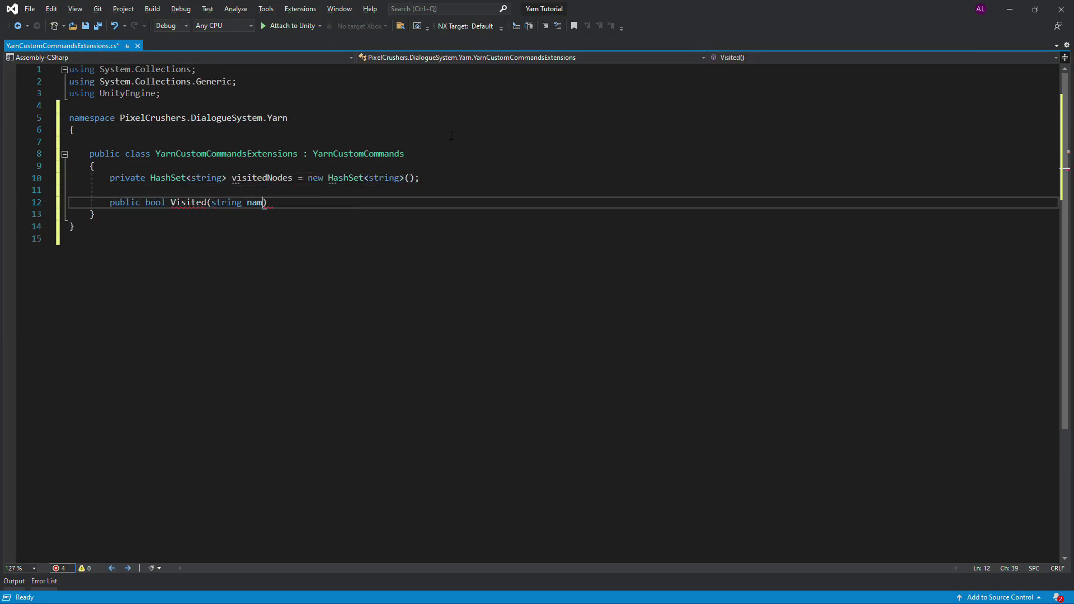
key(Return)
text({)
key(Return)
text(return visitedNodes.C)
text(ontains(name);)
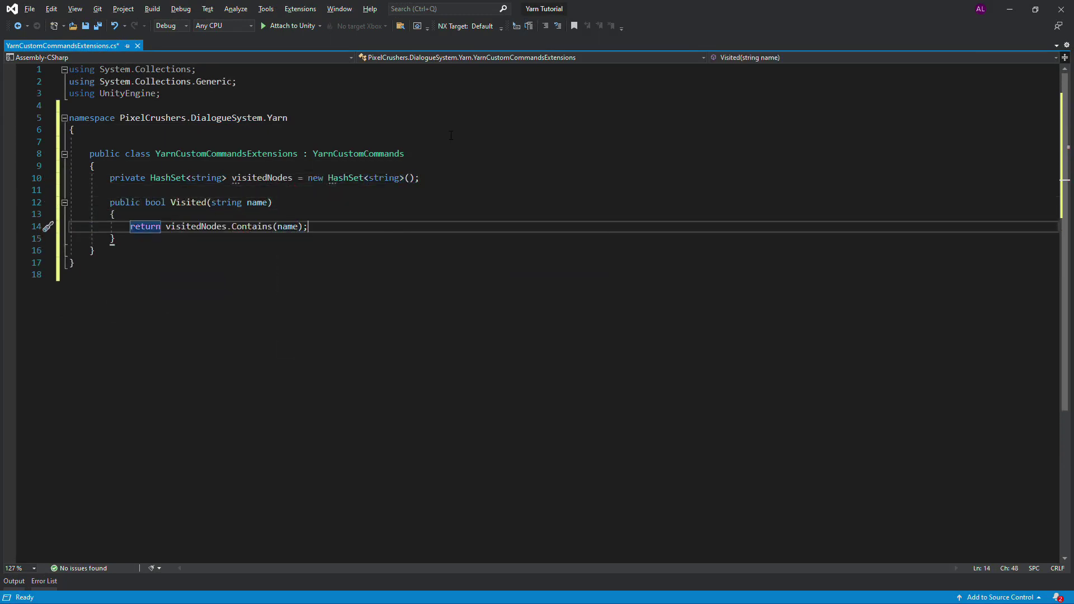
key(Down)
key(Up)
key(Up)
key(Up)
key(End)
key(Up)
Step: Override OnConversationEnd to add DialogueManager.lastConversationStarted to visitedNodes
key(Return)
key(Return)
key(Up)
text(override)
key(Return)
key(Return)
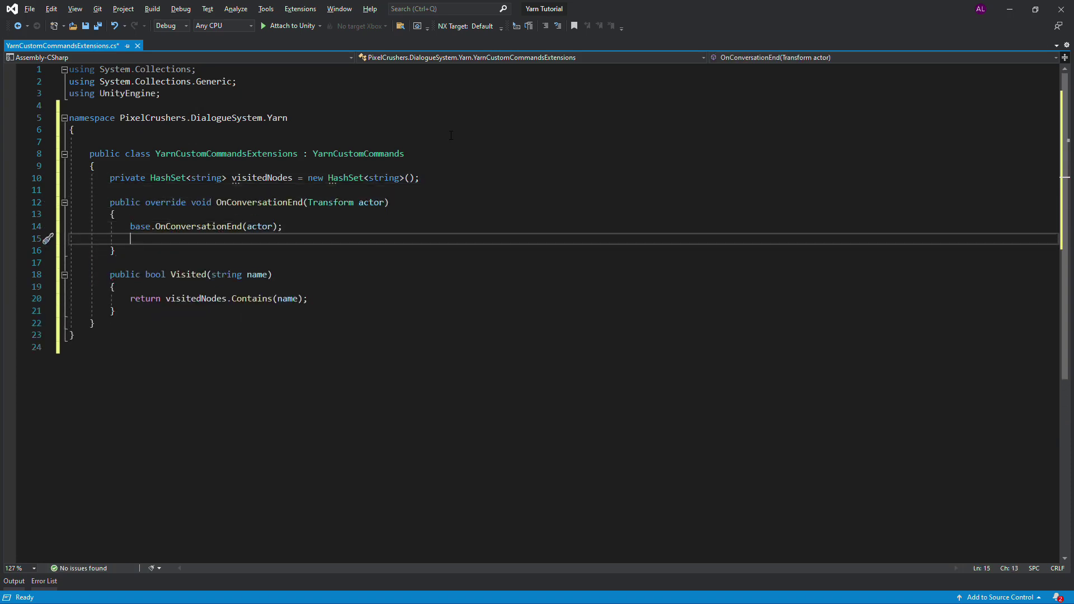
text(visitedNodes.Add(DialogueManager.lastConversationStarted))
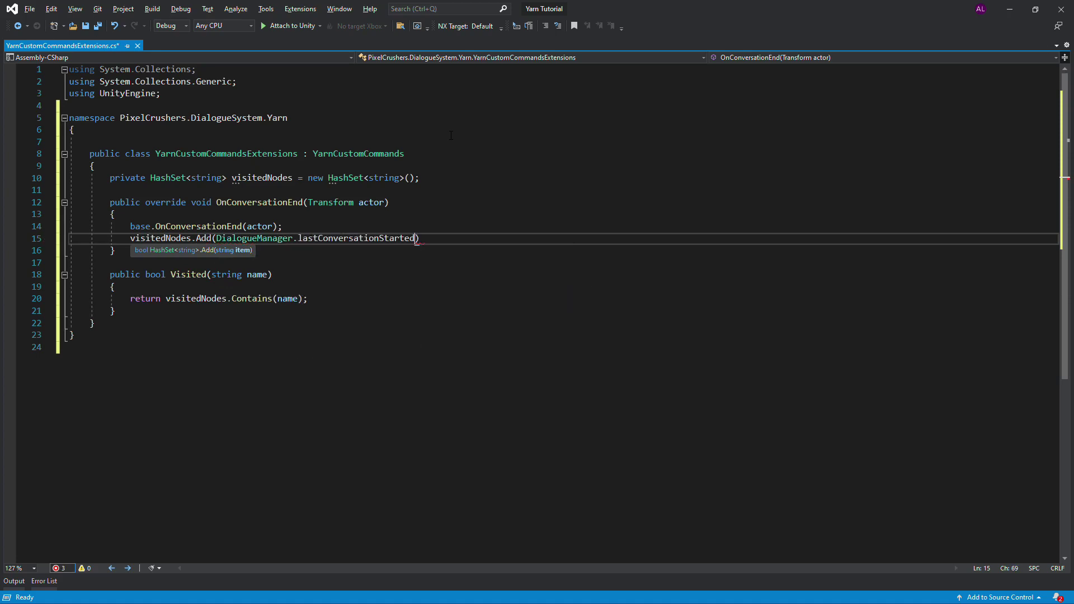
text(;)
key(Up)
key(Up)
key(Up)
key(Up)
key(Up)
key(Return)
key(Return)
Step: Override RegisterFunctions and UnregisterFunctions for the Lua "visited" function, and save the script
text(override)
key(Return)
key(Return)
text(Lua.re)
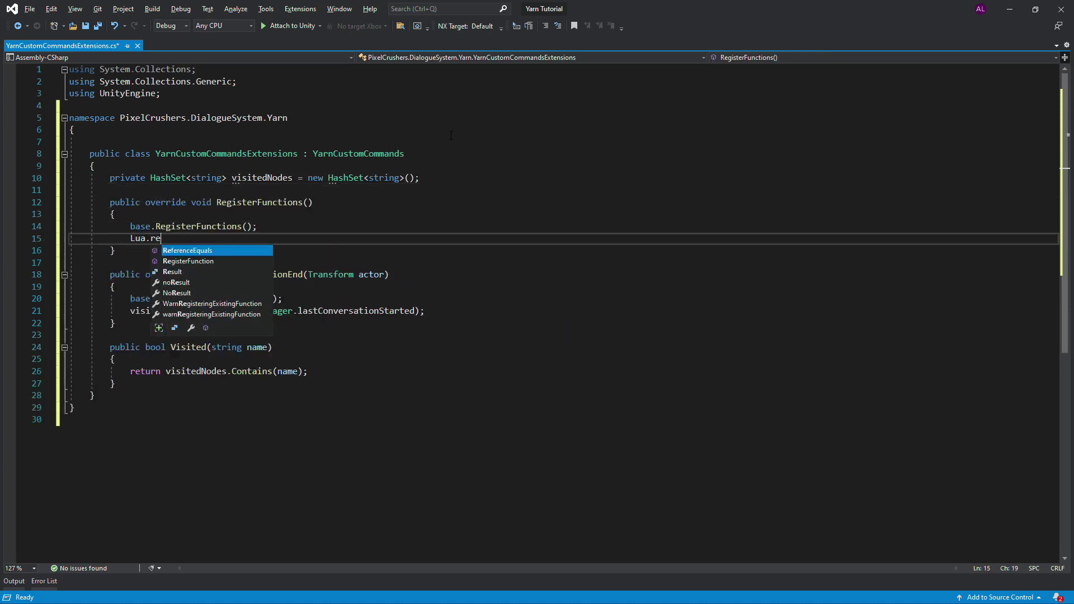
text(gisterFunction("visited", this, Symb)
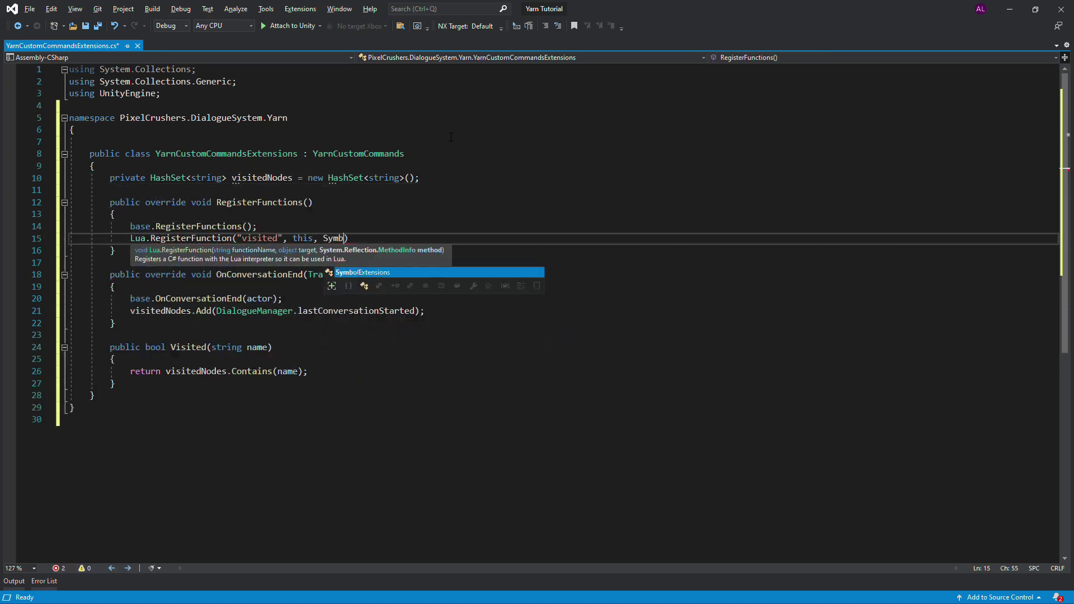
text(olExtensions.GetMethodInfo(() => Visited(string.Empty)));)
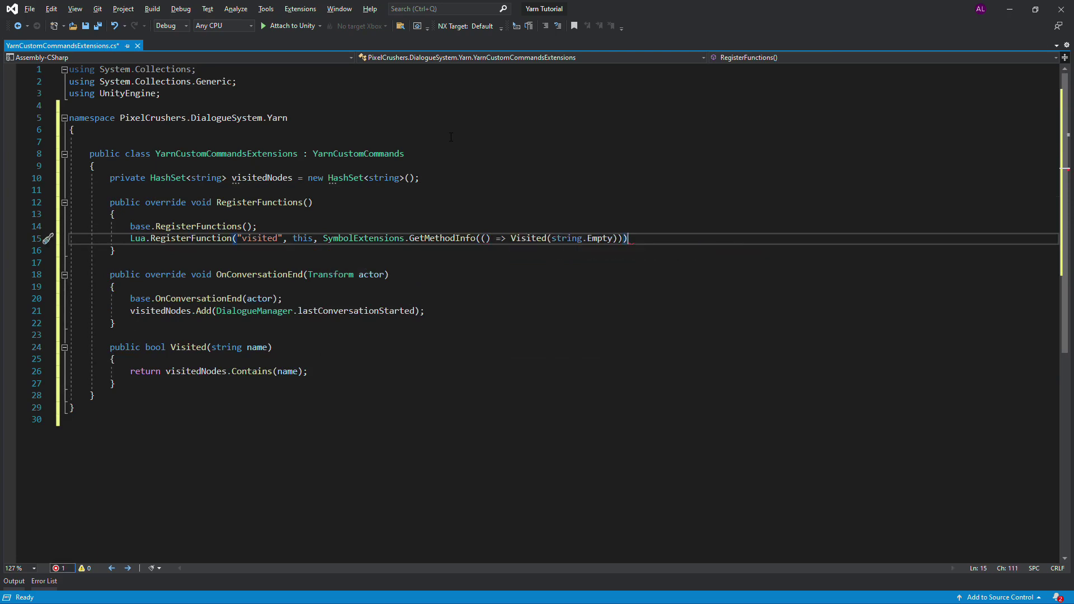
key(Down)
key(Return)
key(Return)
text(override)
key(Return)
key(Return)
text(Lua.UnregisterFunction("vis)
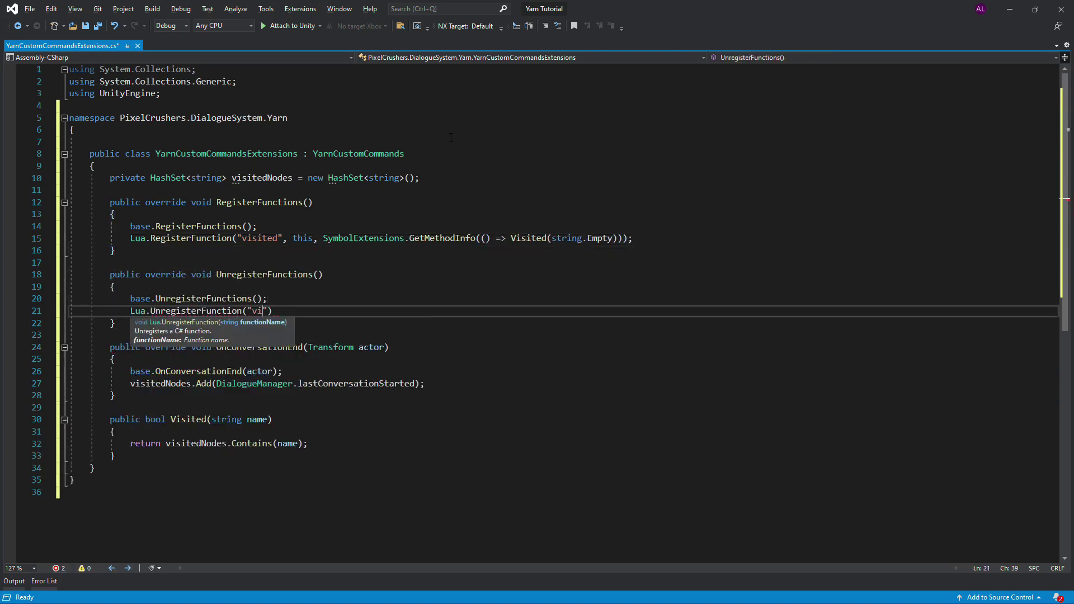
text(ited");)
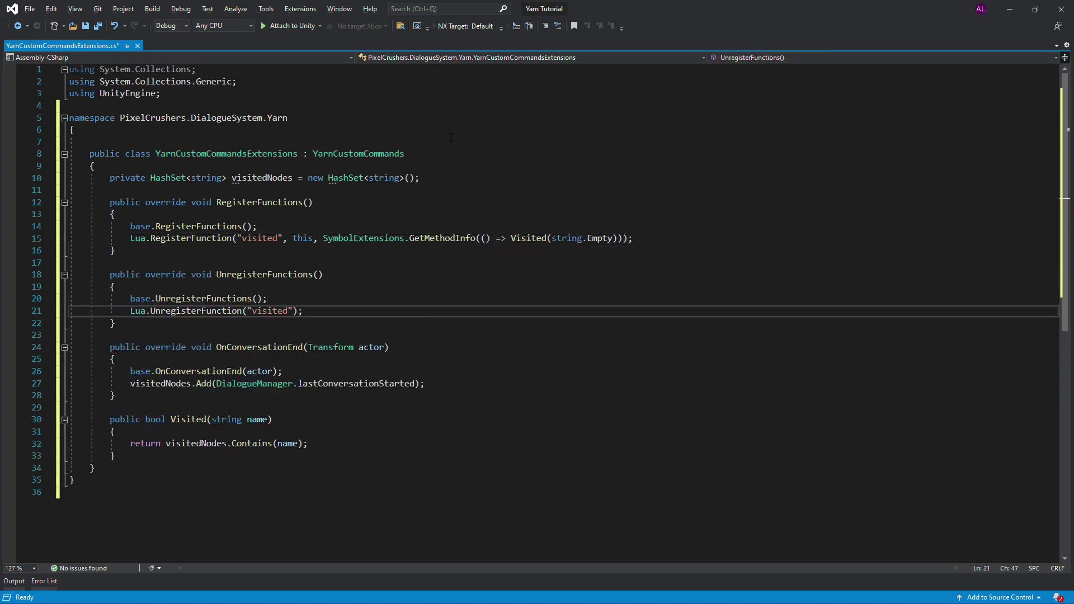
key(ctrl+s)
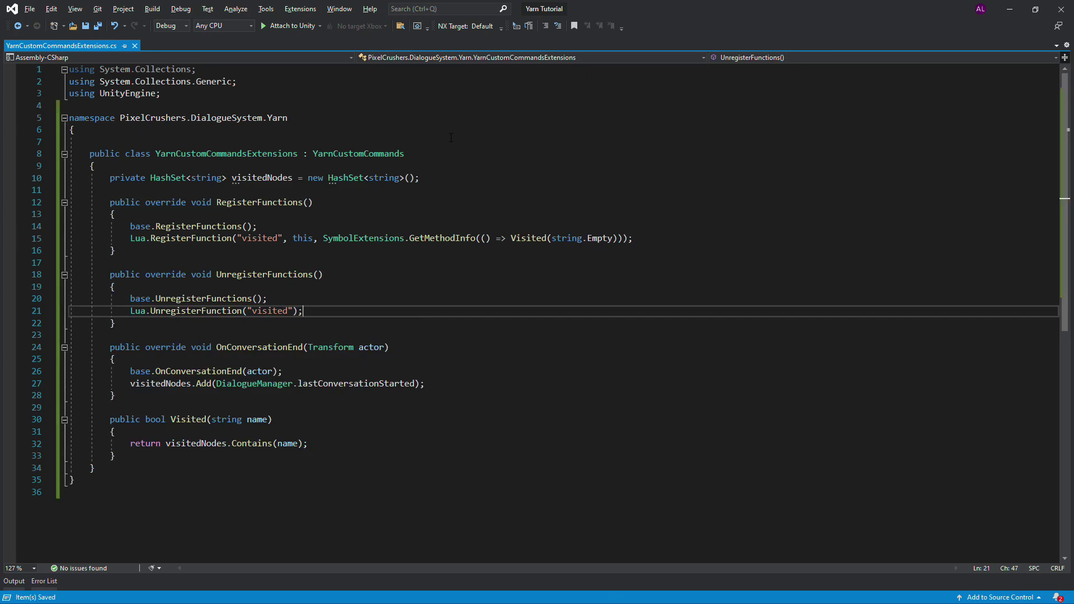
key(alt+Tab)
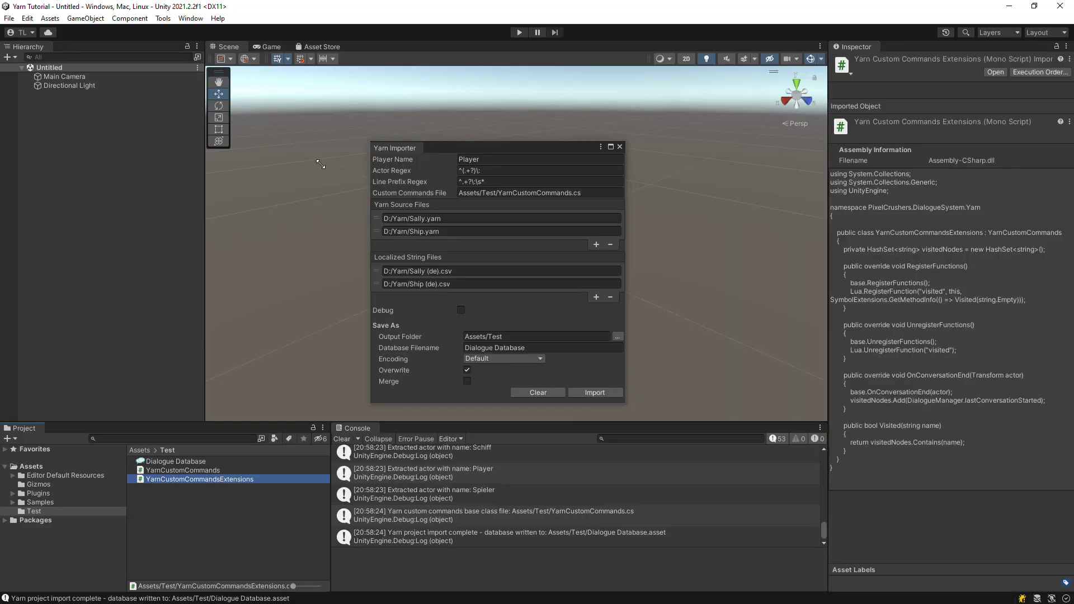
Step: Add the Dialogue Manager prefab from Plugins/Pixel Crushers/Dialogue System/Prefabs to the scene
click(13, 494)
click(22, 501)
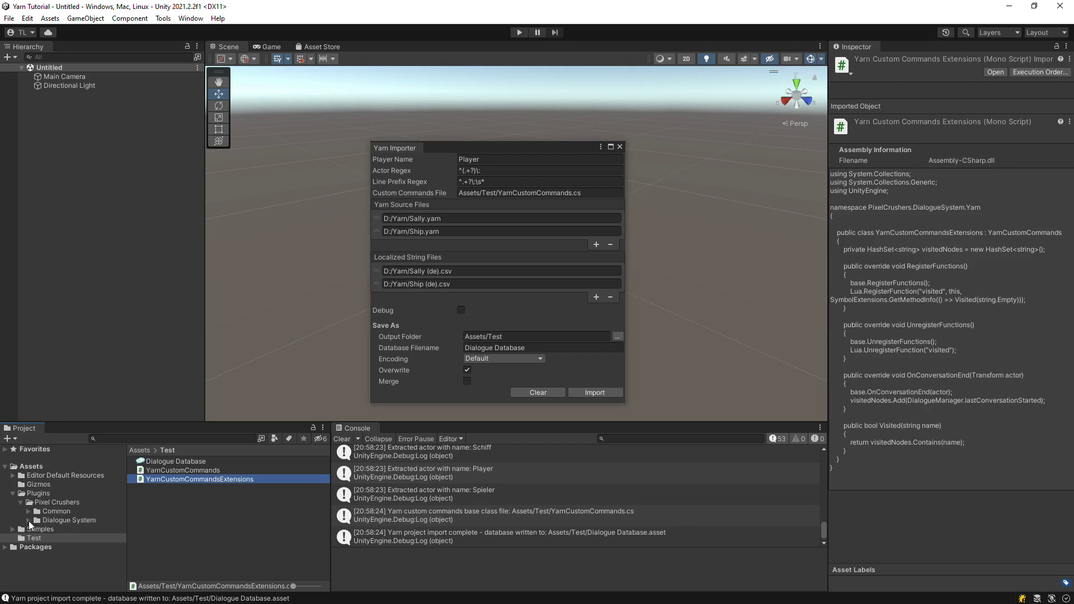
click(28, 520)
click(56, 538)
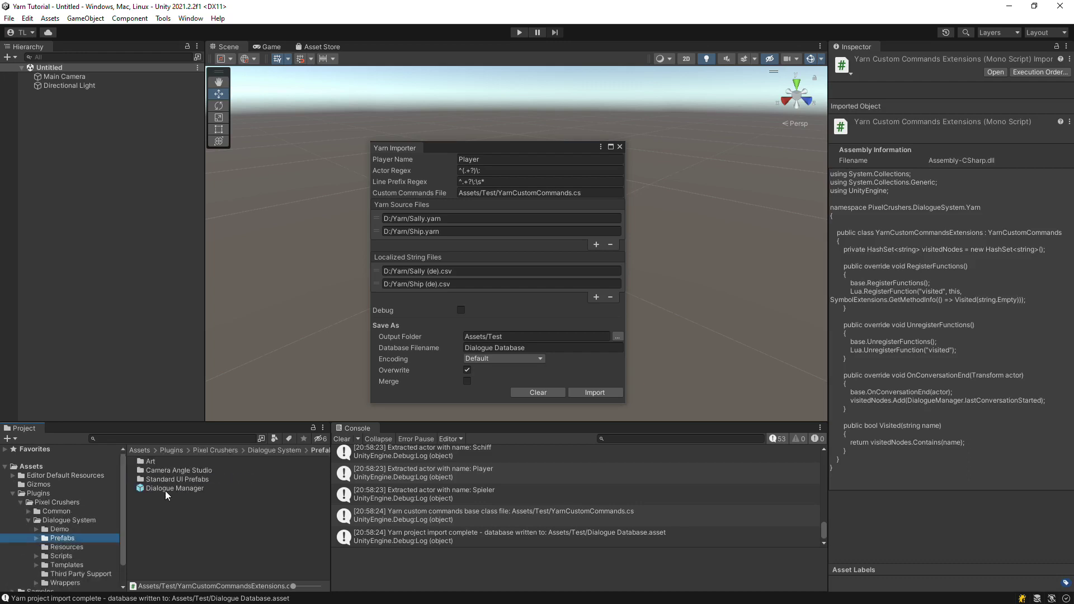
drag(166, 491, 73, 103)
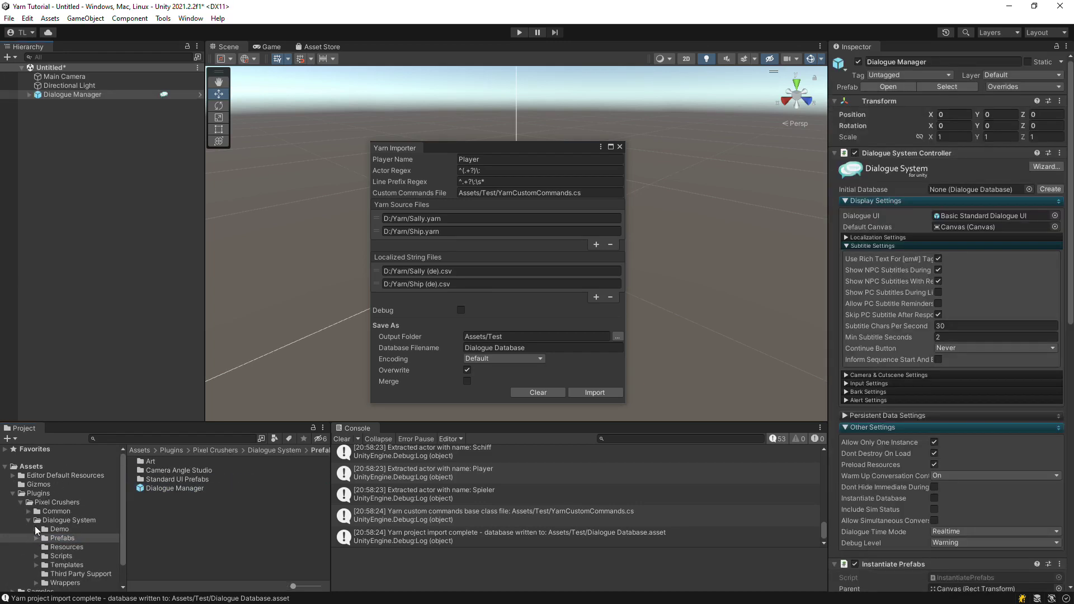
Step: Attach YarnCustomCommandsExtensions to the Dialogue Manager and set Dialogue Database as its initial database
scroll(37, 530, down, 2)
click(34, 576)
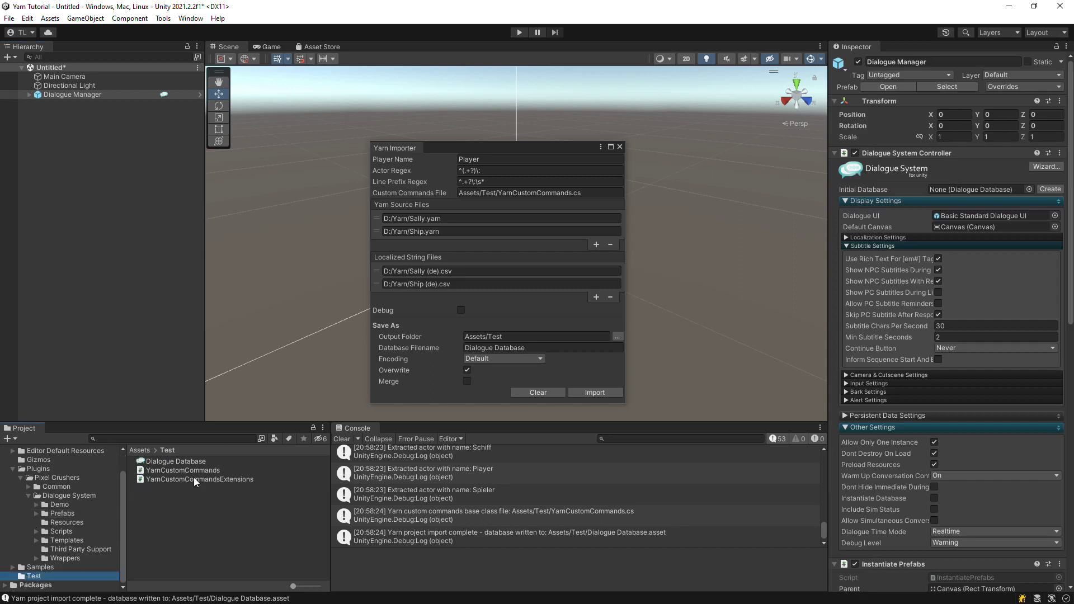
drag(195, 479, 951, 503)
click(194, 462)
drag(196, 463, 979, 189)
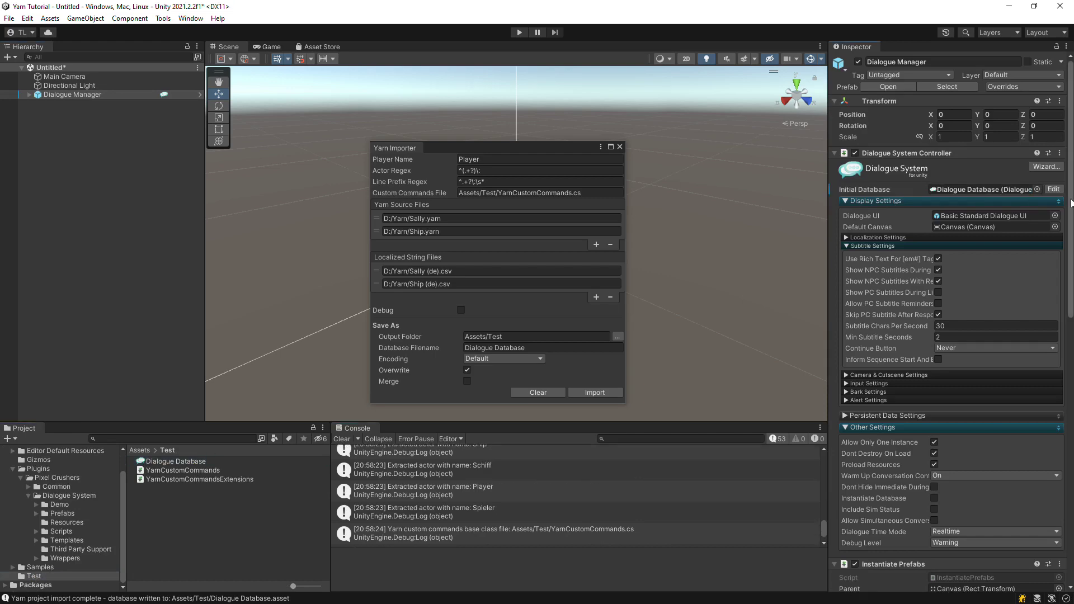
scroll(1072, 203, down, 15)
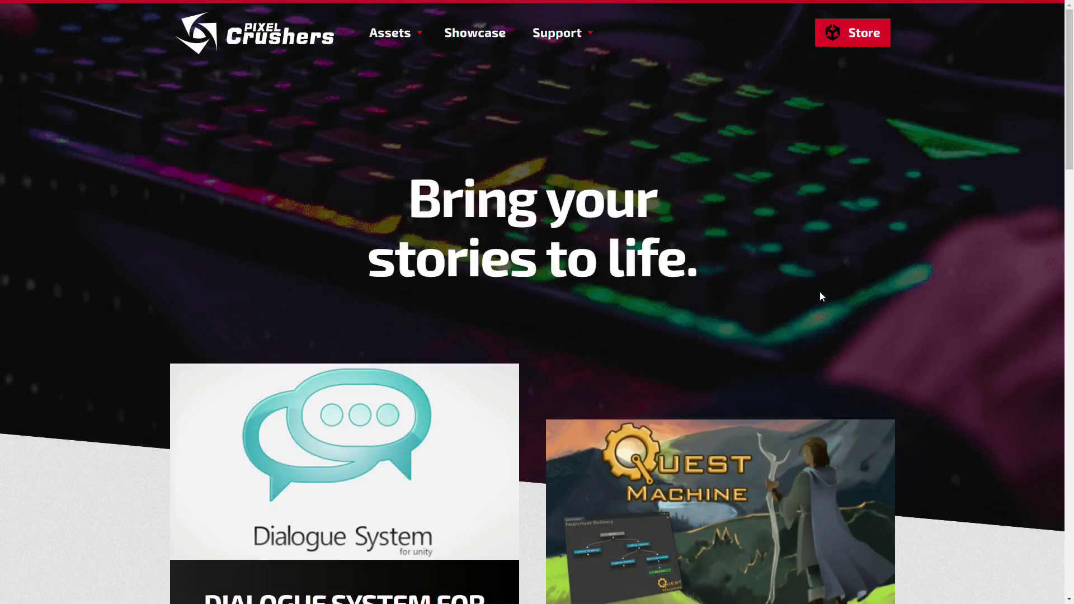
Step: Find 'yarn' on the Dialogue System Extras page and download the Dialogue System Yarn Example Scenes
mouse_move(425, 56)
mouse_move(415, 87)
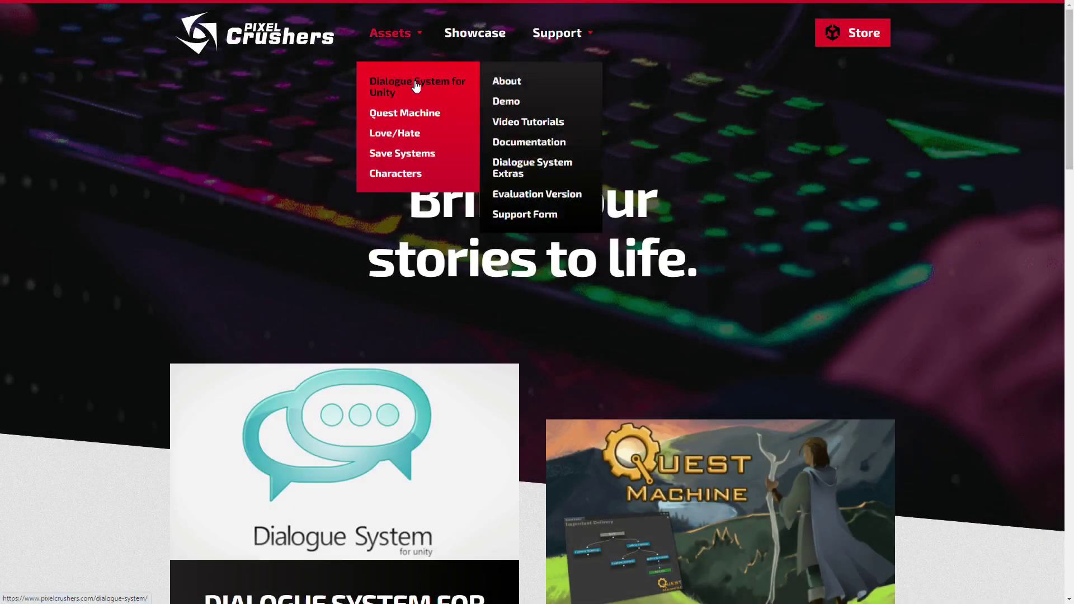
click(523, 174)
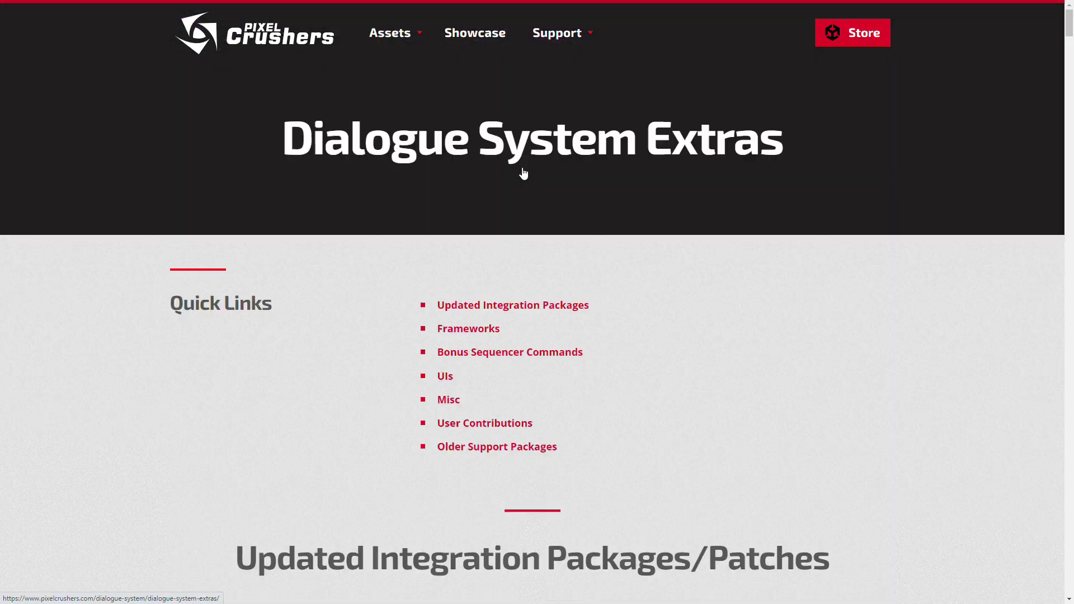
key(ctrl+f)
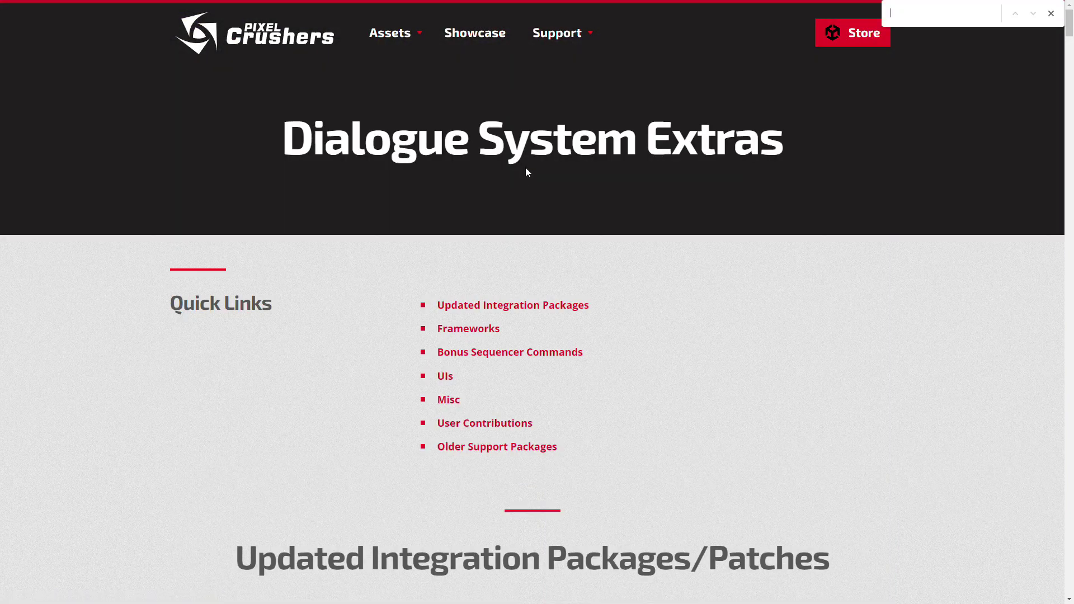
text(yarn)
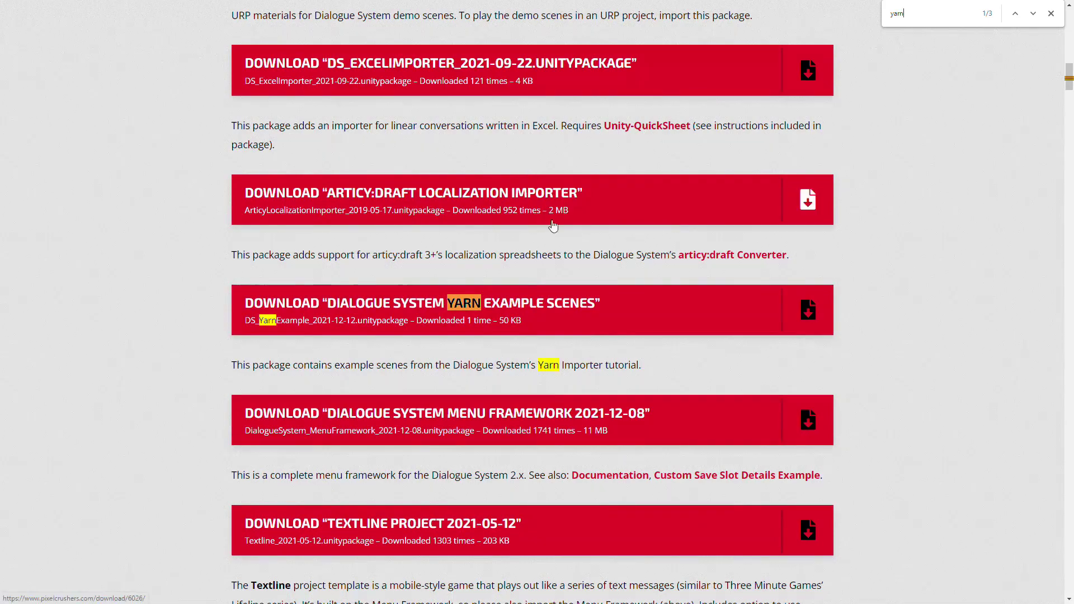
key(Escape)
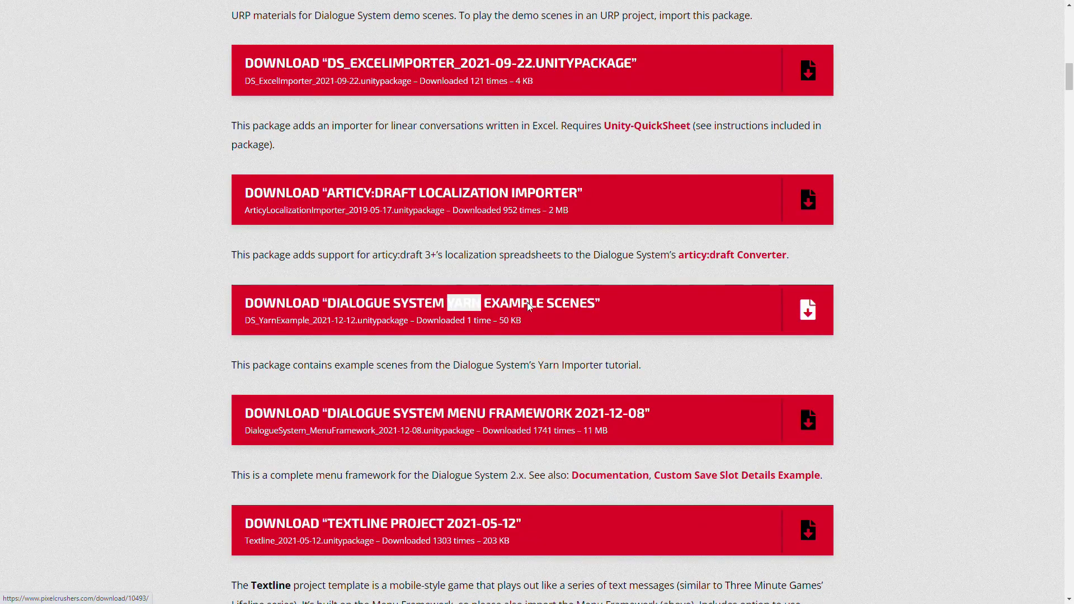
click(527, 302)
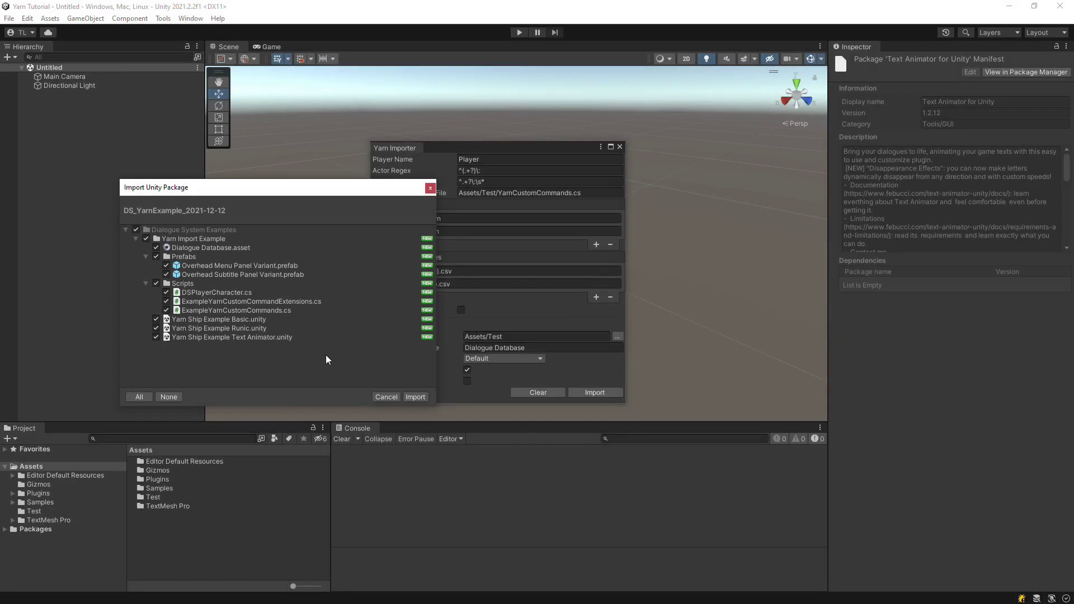
Step: Import the DS_YarnExample_2021-12-12 package to add the Yarn Import Example folder
click(415, 397)
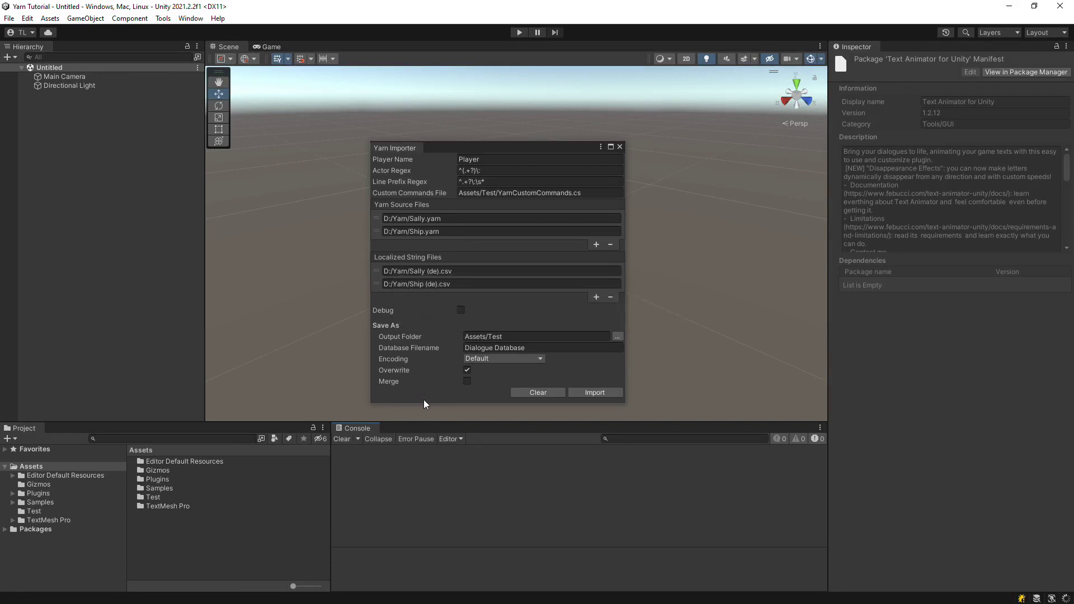
Step: Open the Yarn Ship Example Basic scene, close the Yarn Importer, and play it in Game view
click(85, 484)
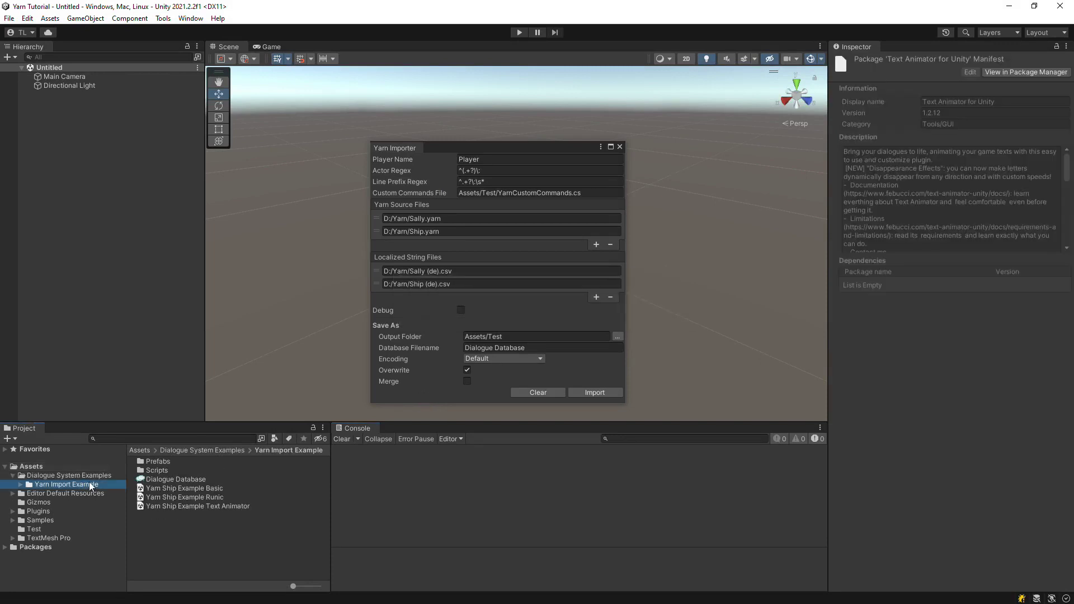
double_click(160, 488)
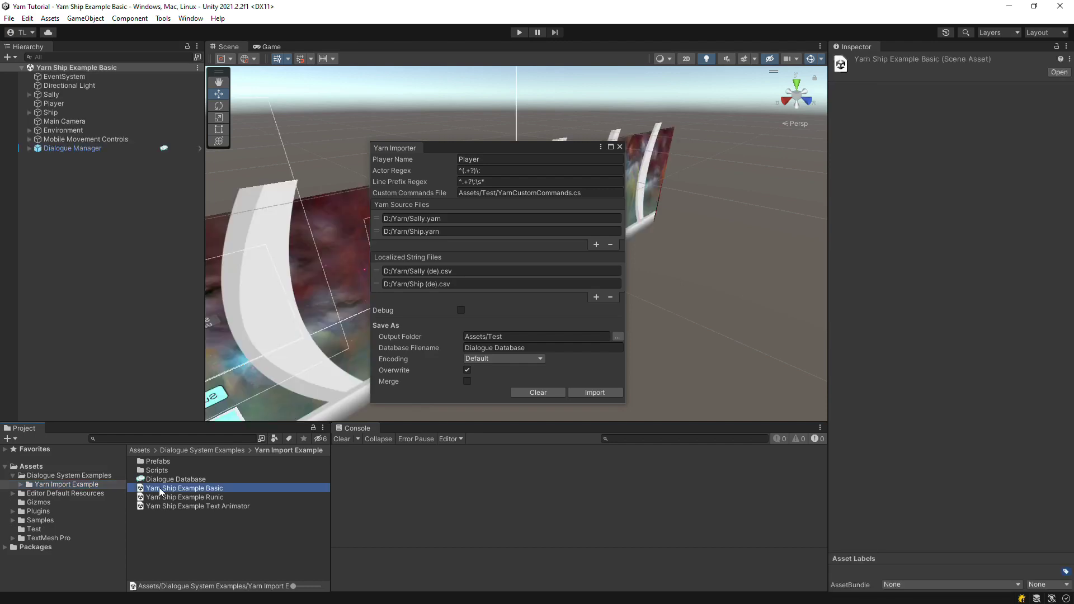
click(620, 147)
click(270, 47)
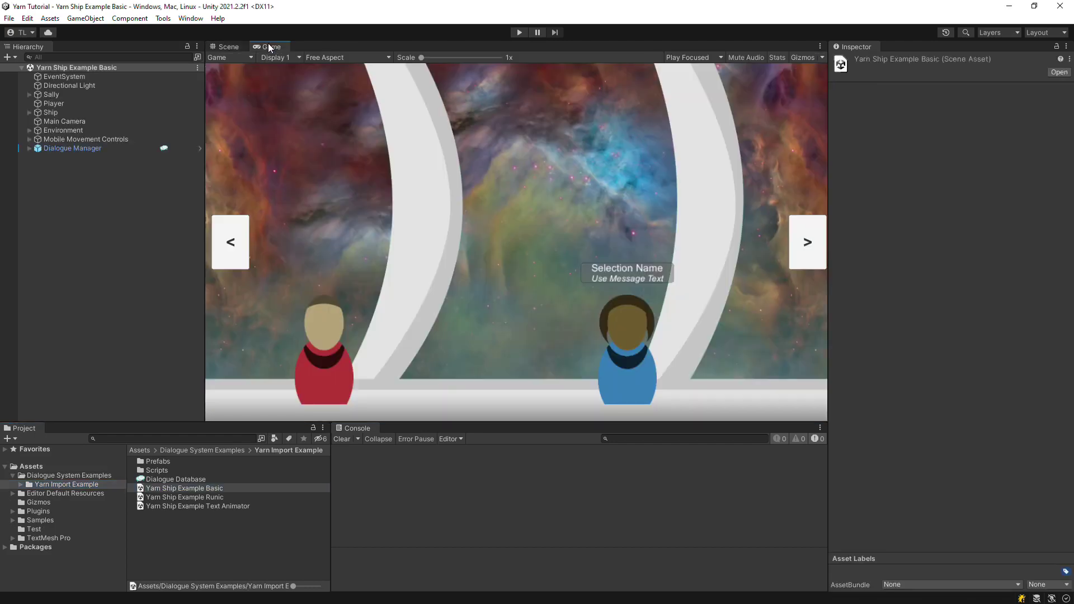
click(519, 32)
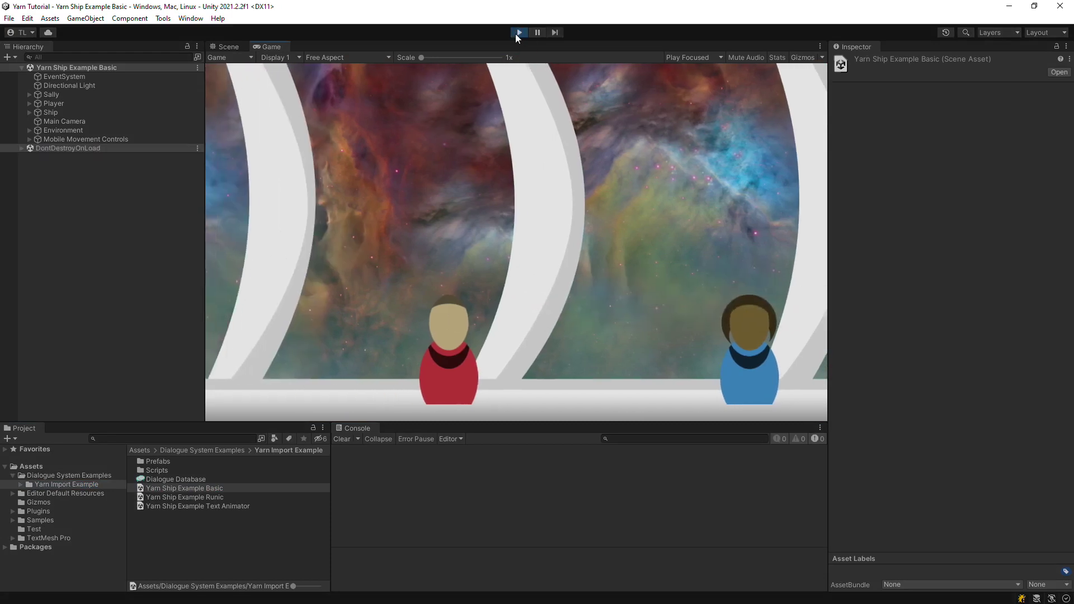
Step: Talk with Sally, answering "Sorry about the console." and finishing the conversation
key(Right)
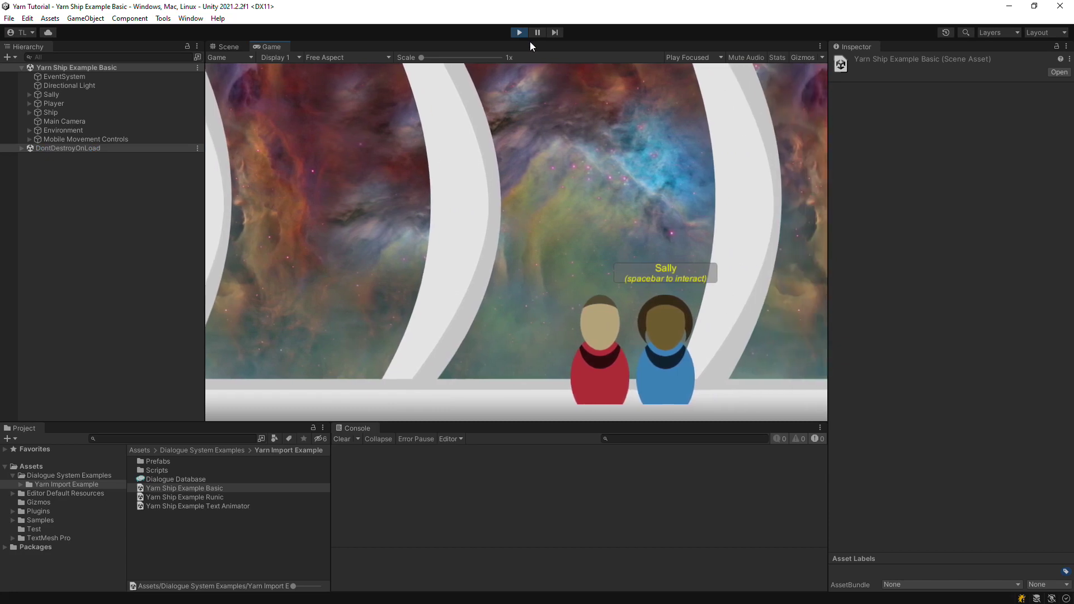
key(space)
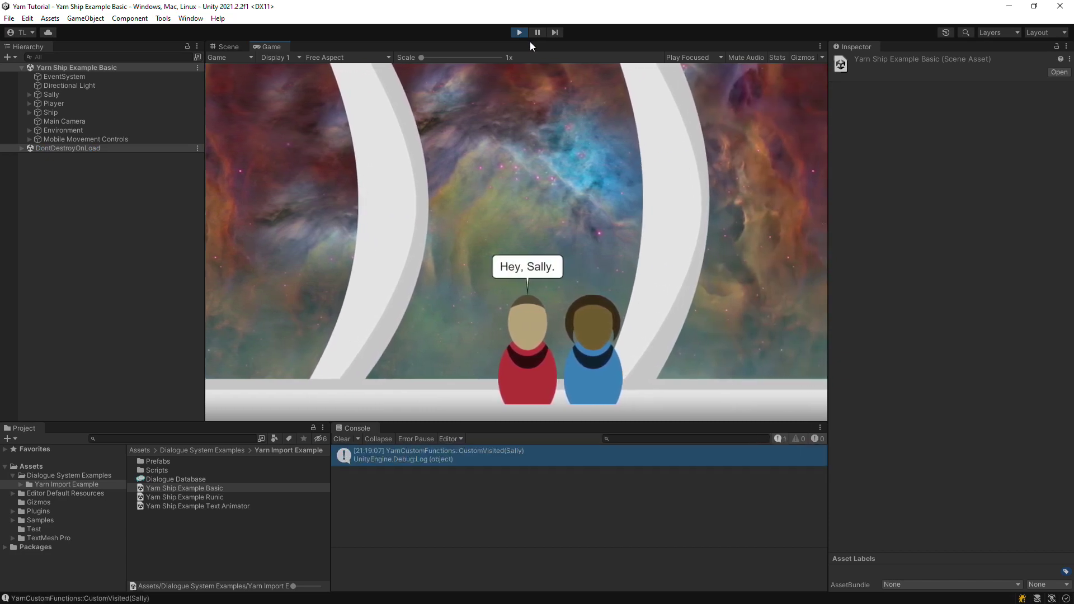
key(space)
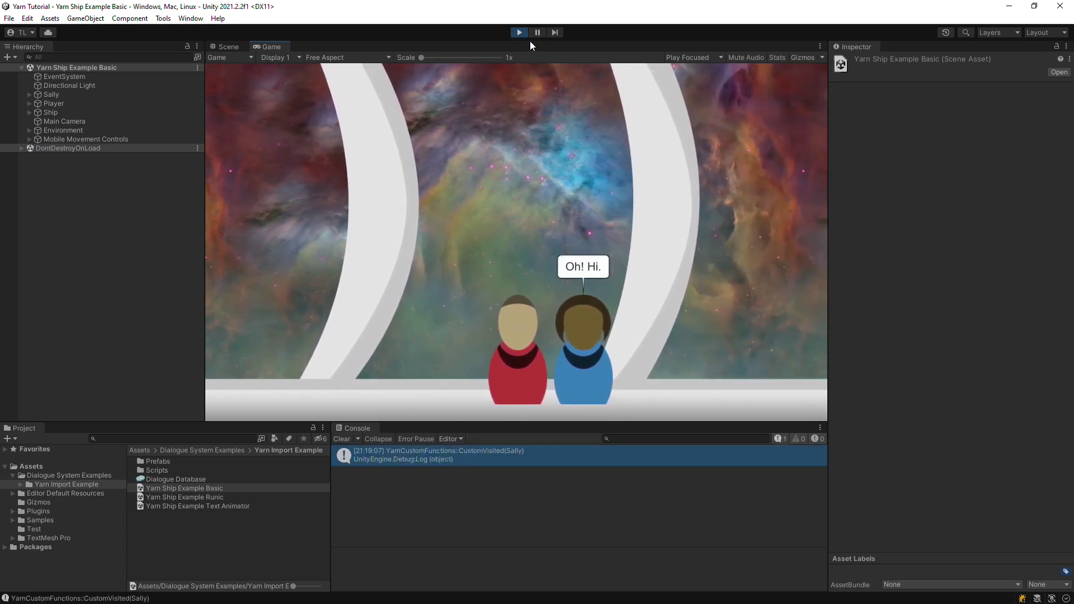
key(space)
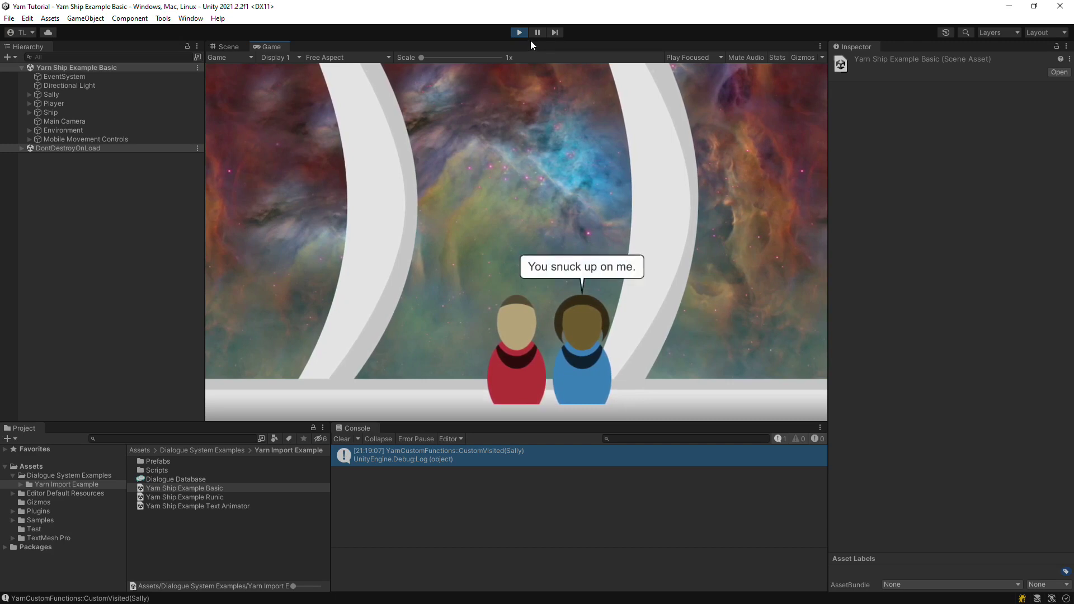
key(space)
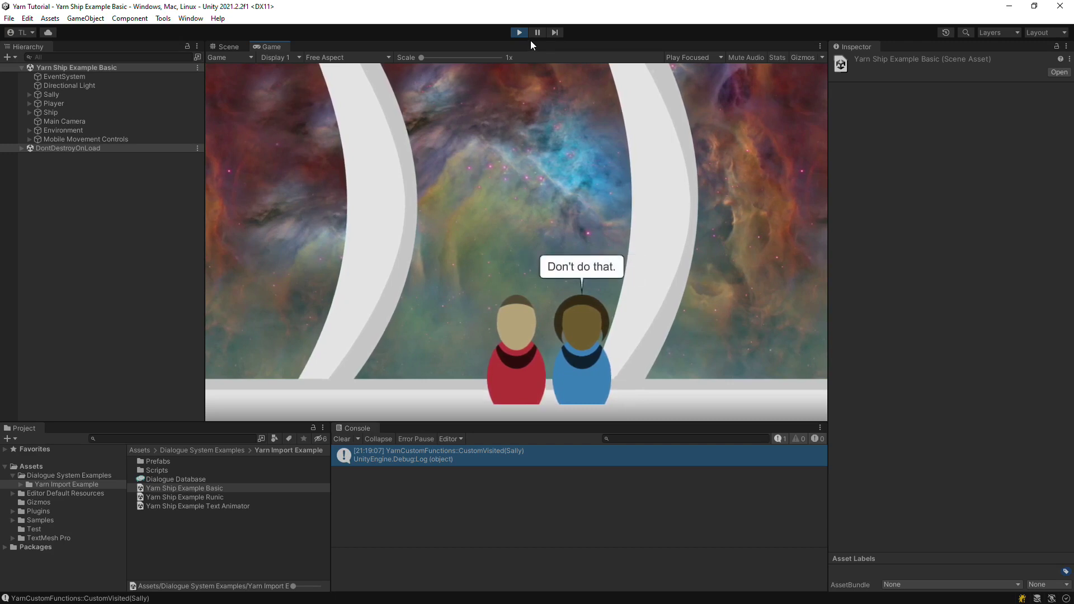
key(space)
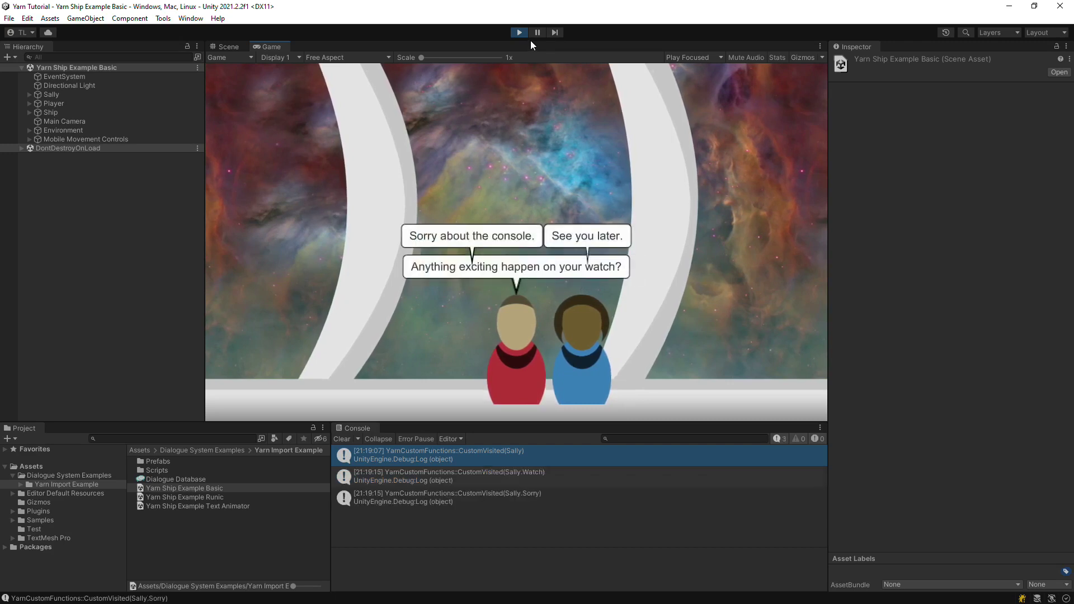
key(space)
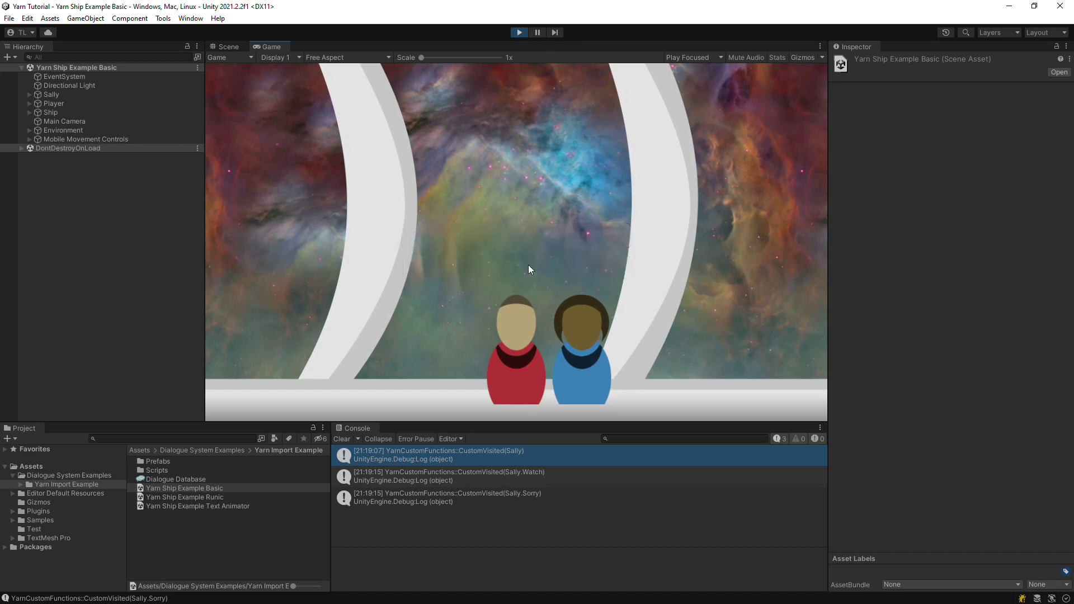
key(space)
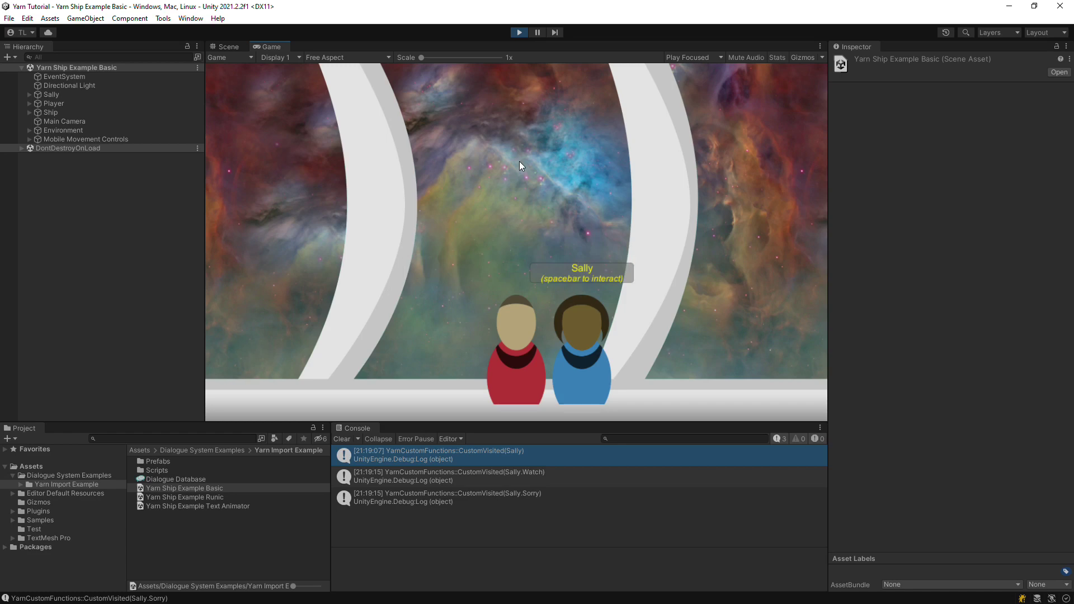
Step: Walk to the Ship, talk through its opening lines, then stop the Basic scene
key(Right)
key(Right)
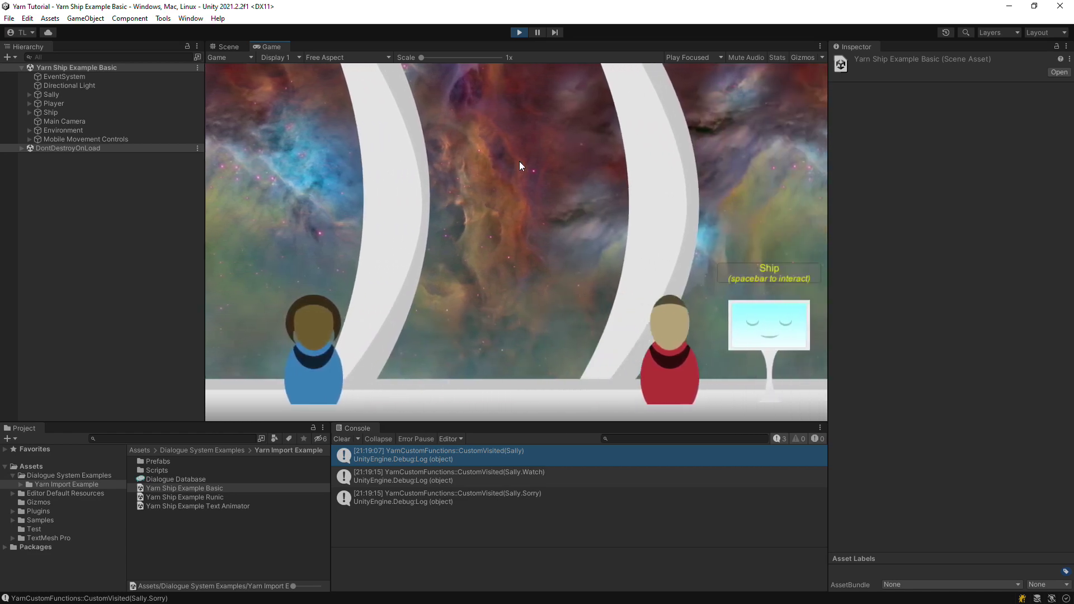
key(space)
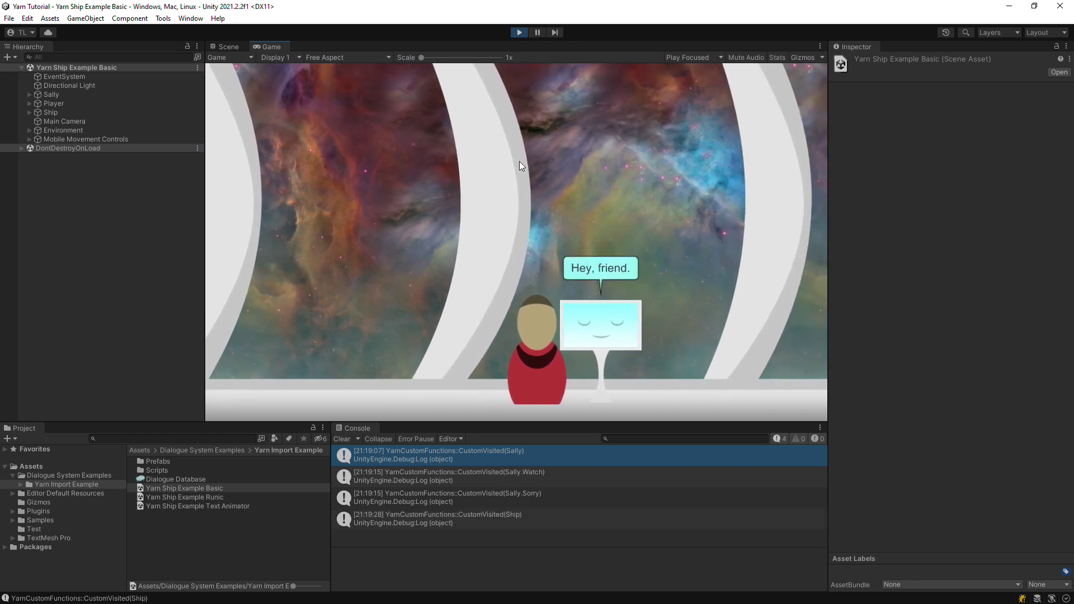
key(space)
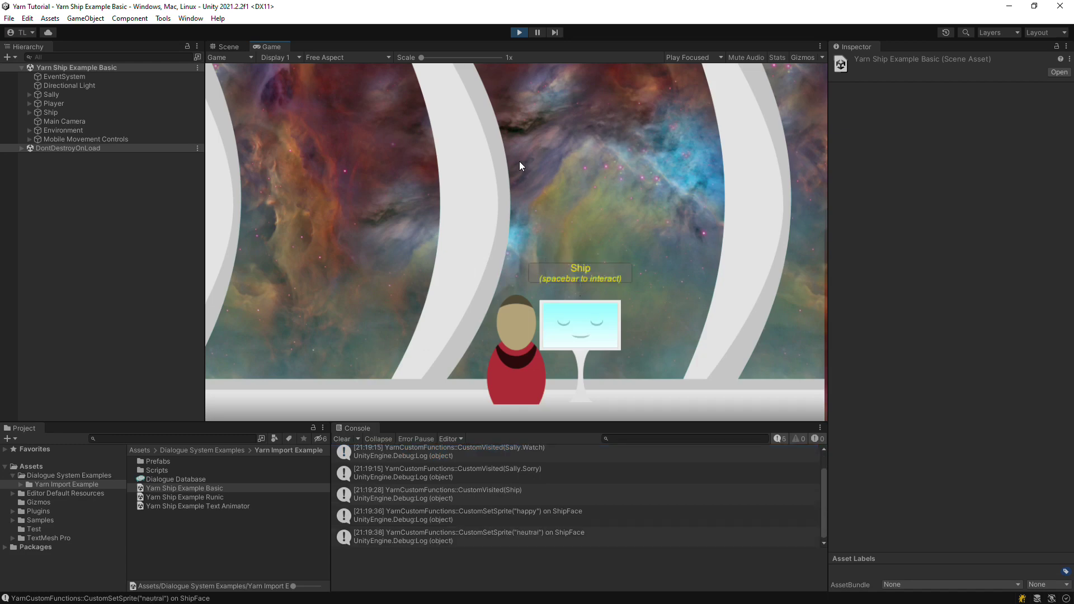
click(519, 32)
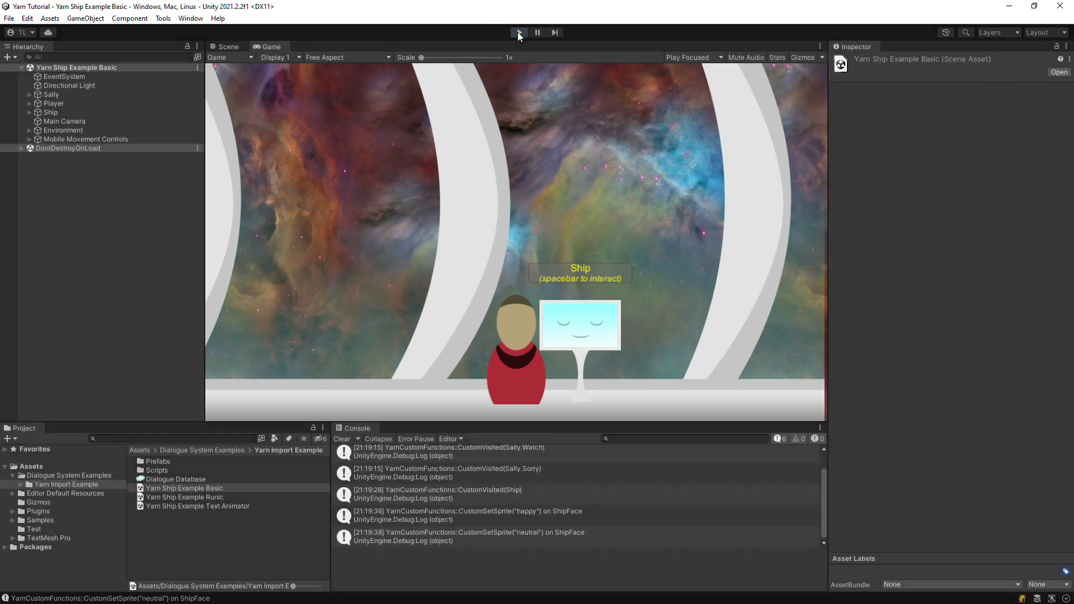
Step: Play the Runic scene and ask Sally "Anything exciting happen on your watch?", then stop
double_click(206, 497)
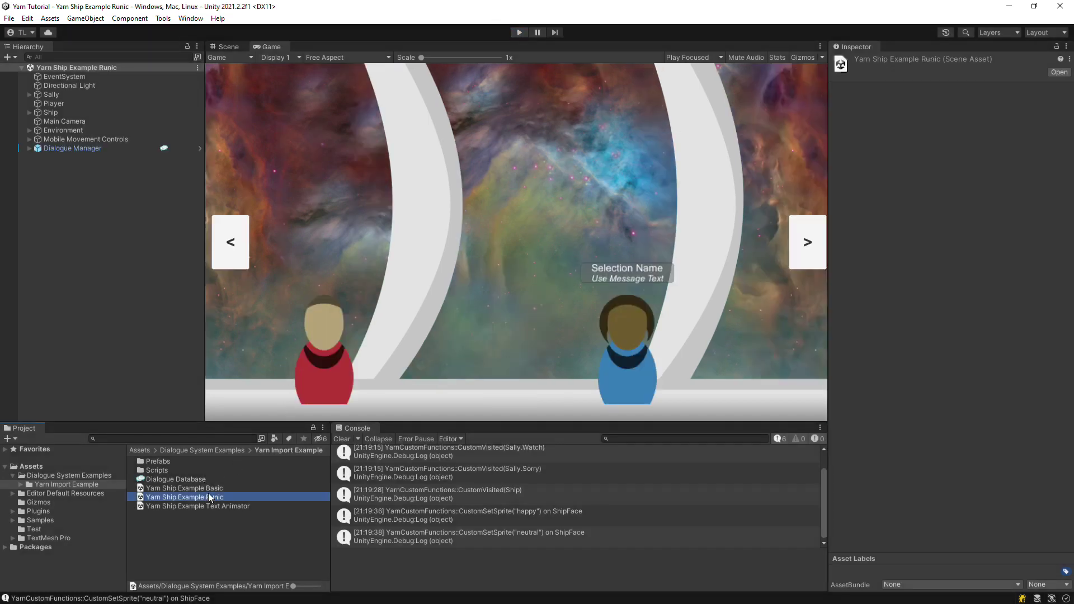
click(518, 32)
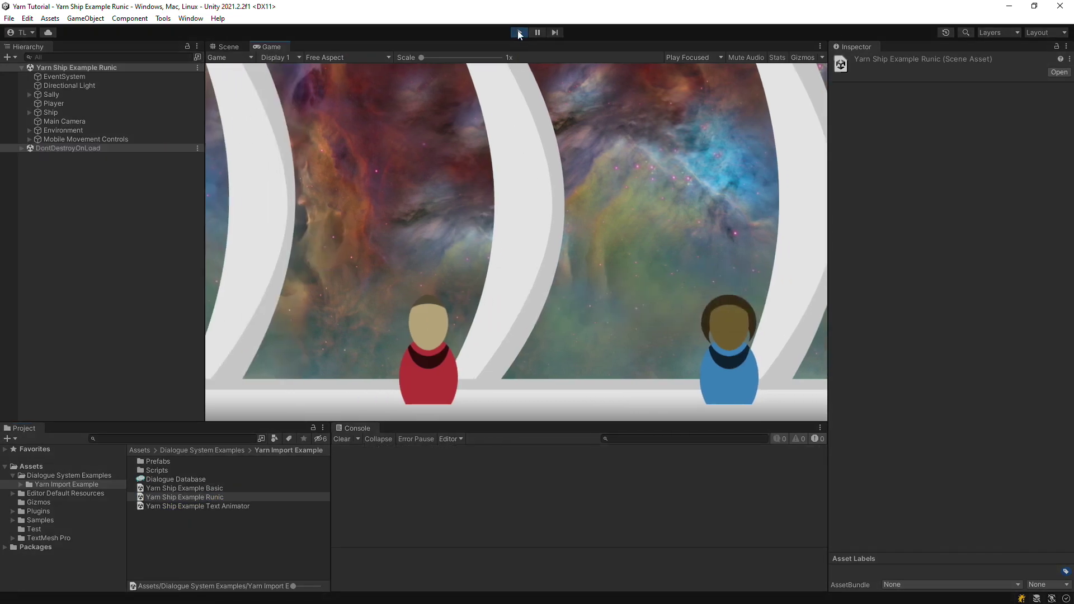
key(Right)
key(space)
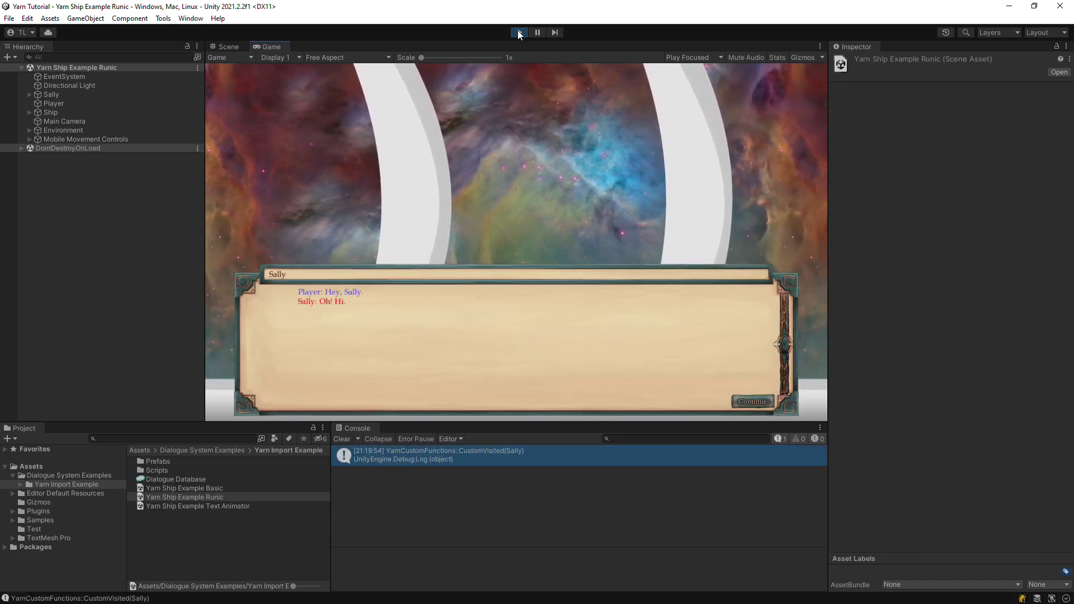
click(744, 400)
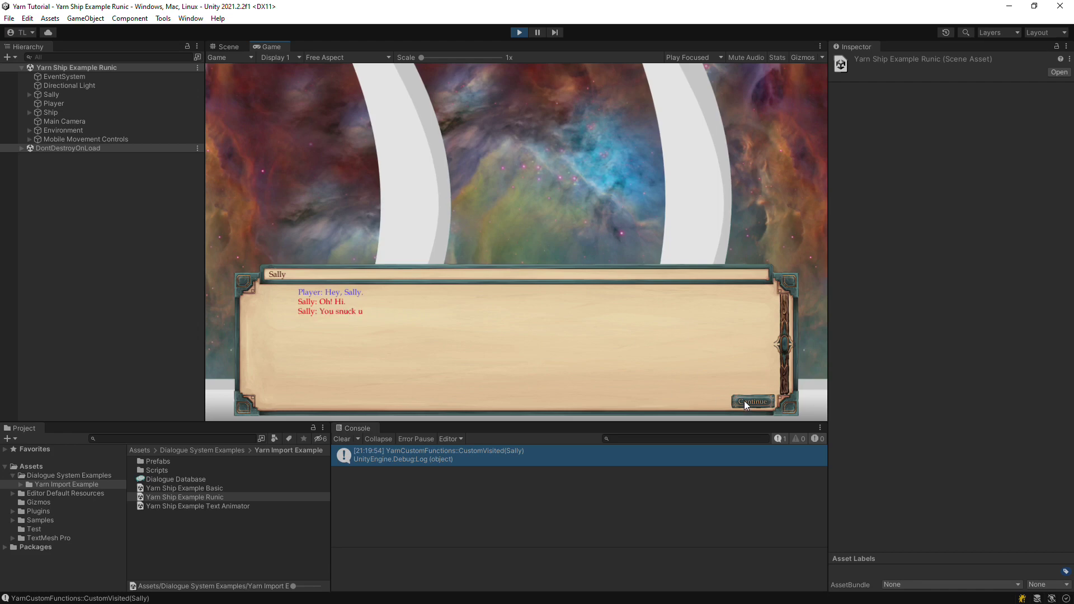
click(744, 401)
click(744, 400)
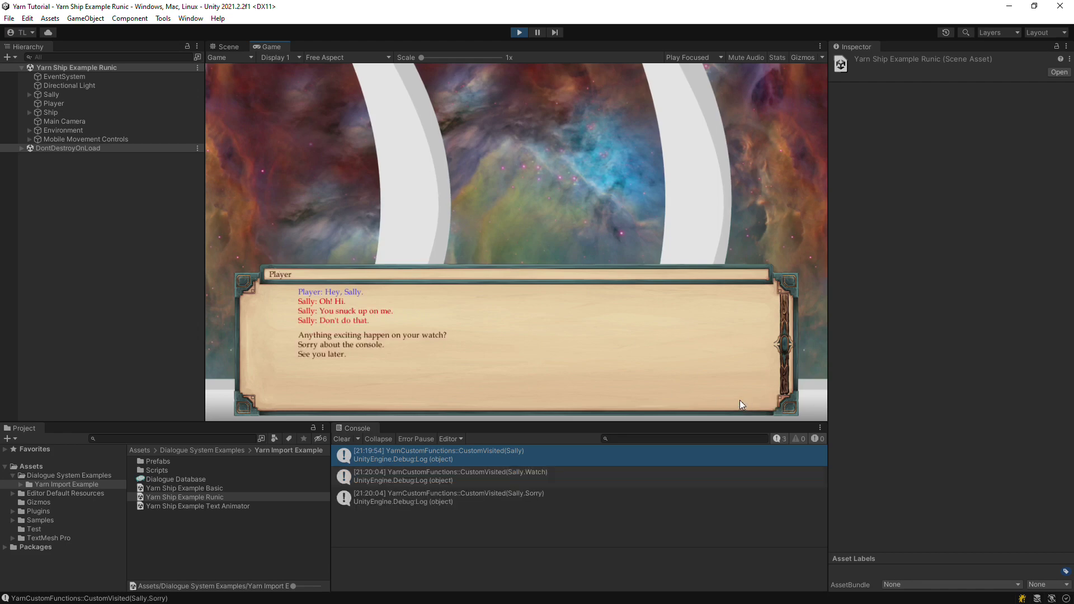
click(436, 333)
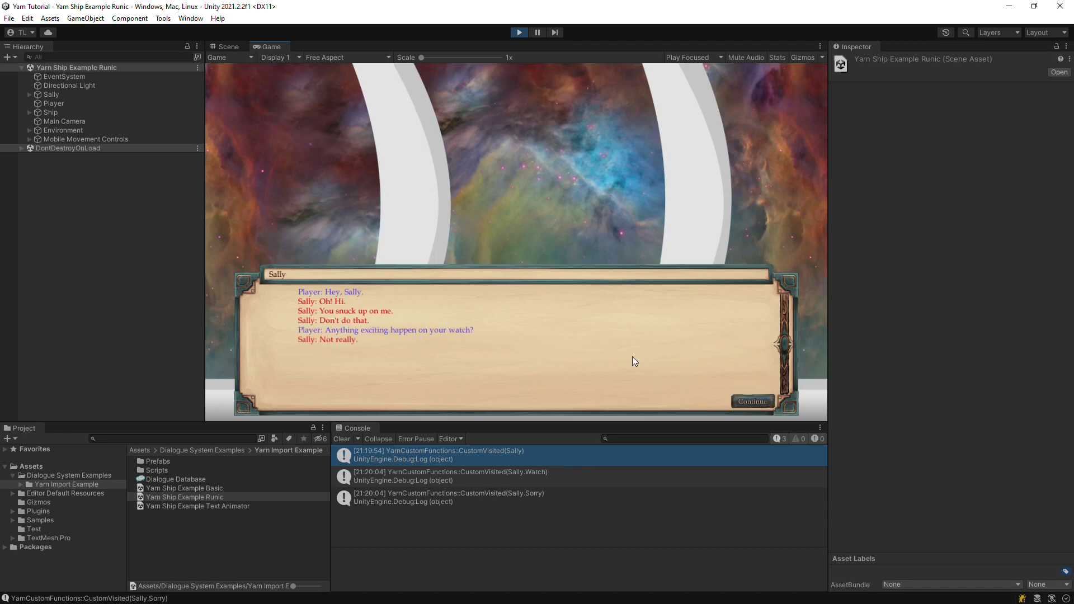
click(518, 32)
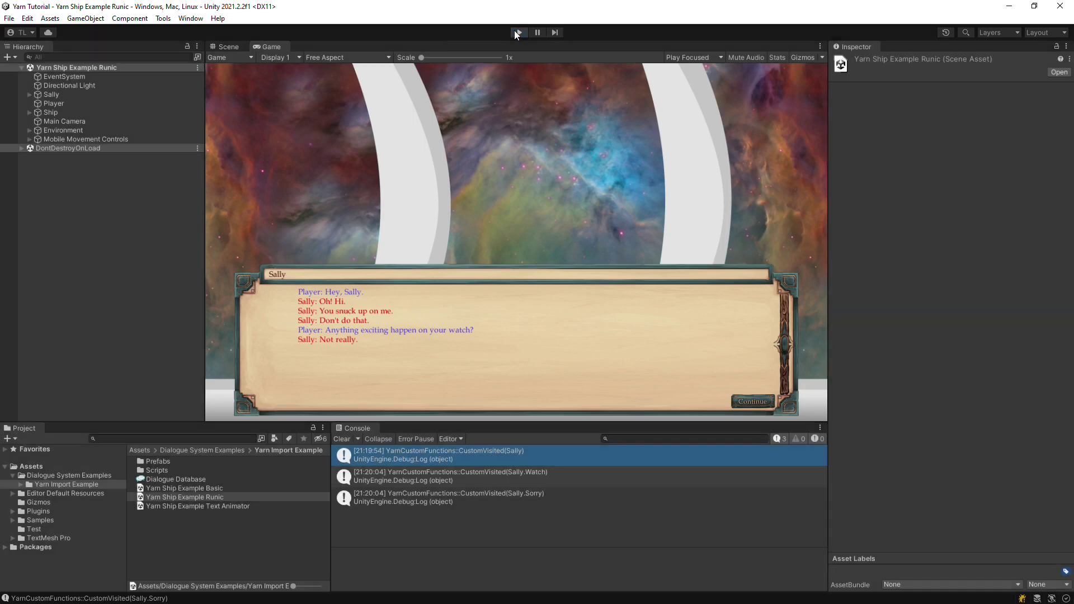
Step: Play the Text Animator scene, ask Sally "Anything exciting happen on your watch?", stop, and clear the console
double_click(217, 505)
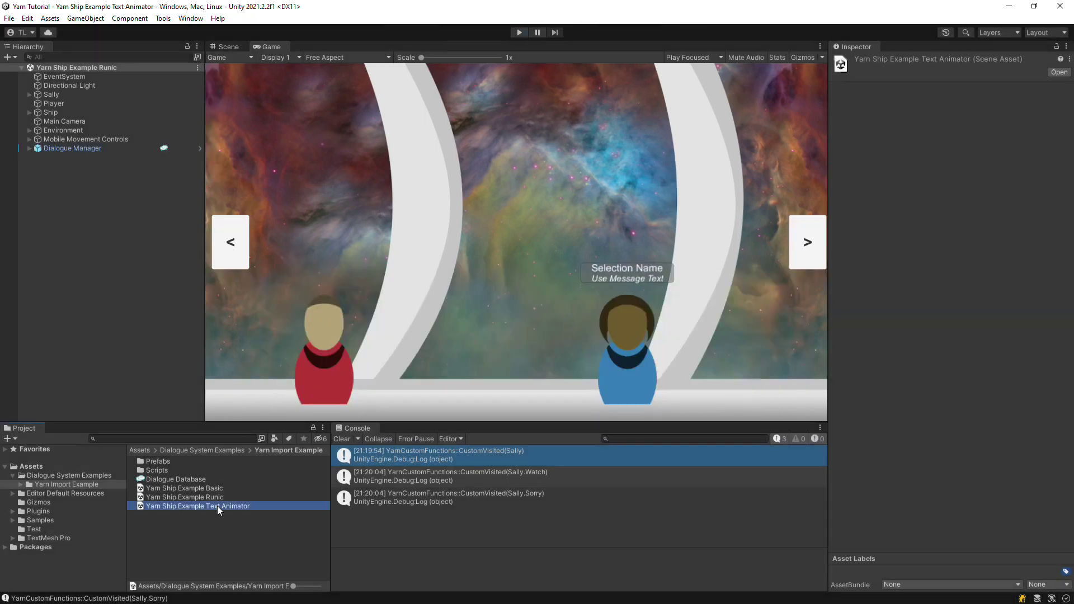
click(519, 32)
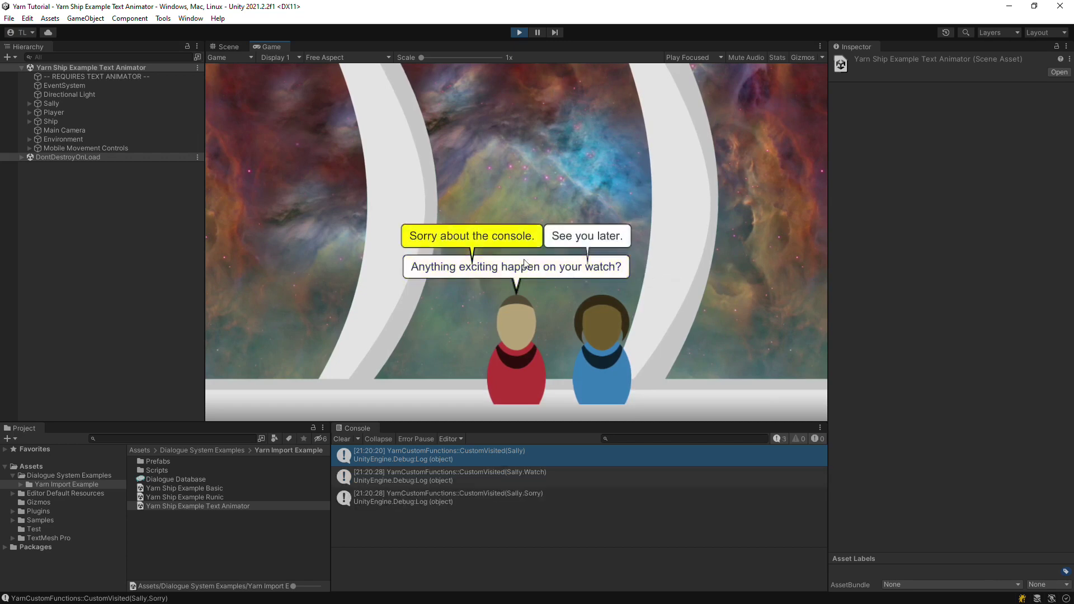
click(522, 268)
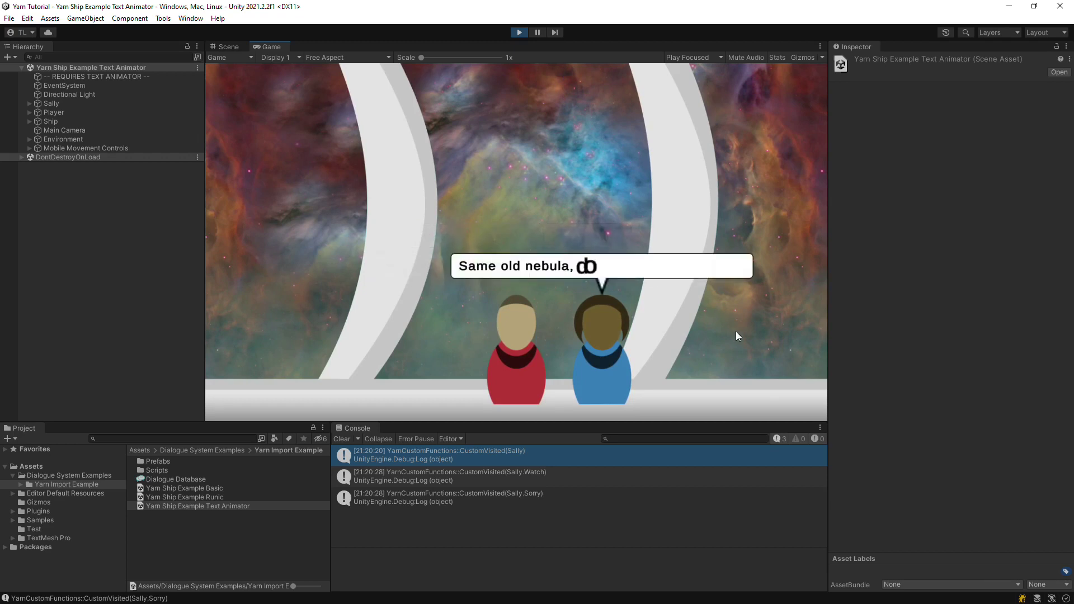
click(522, 33)
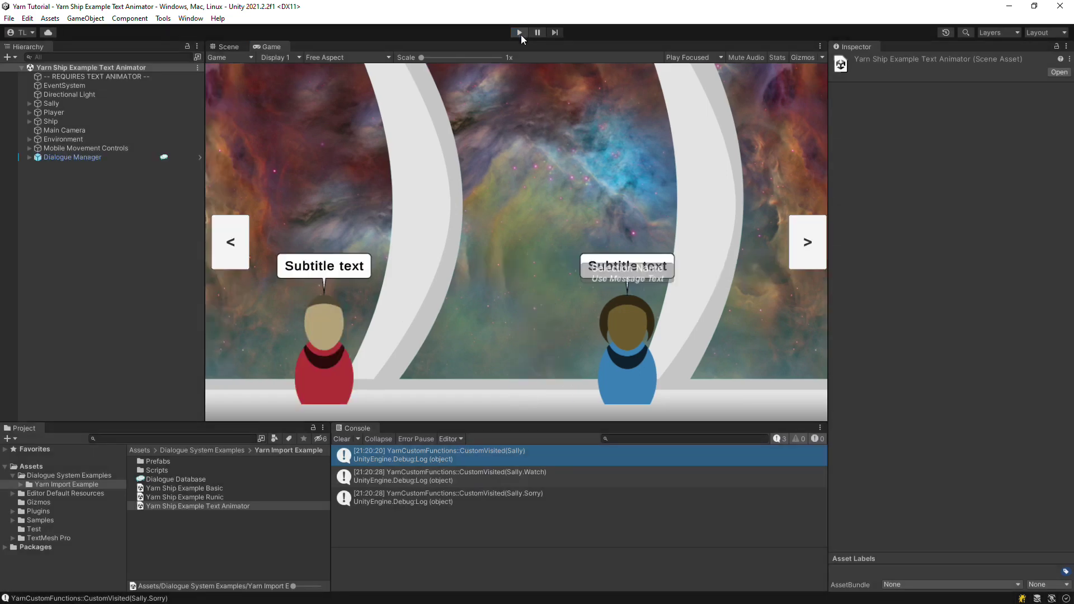
click(520, 32)
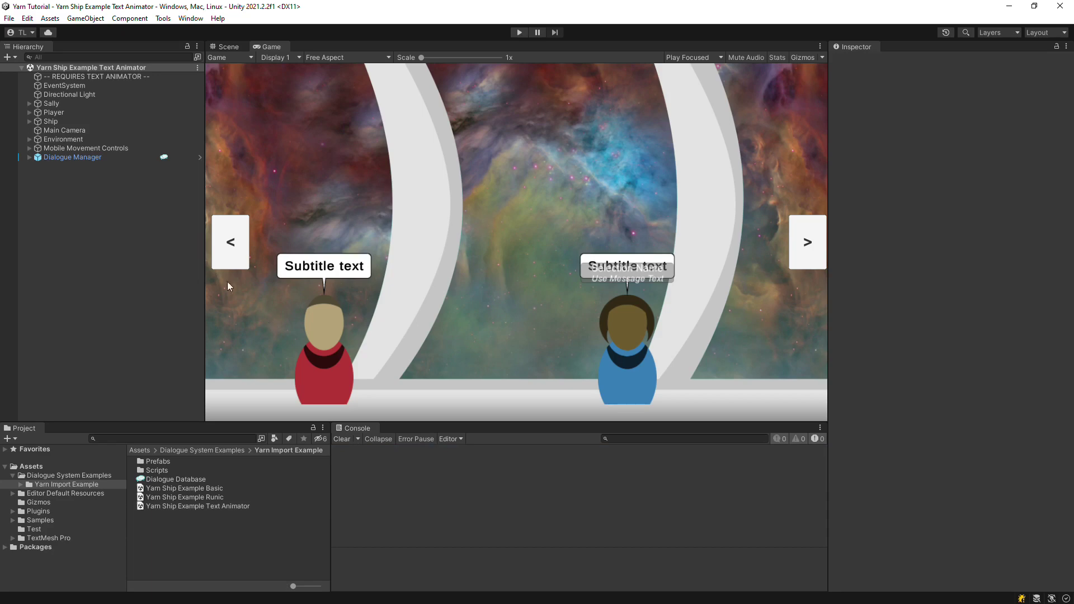
Step: Inspect the Player object's interaction settings and its expanded Conversation Events
click(54, 113)
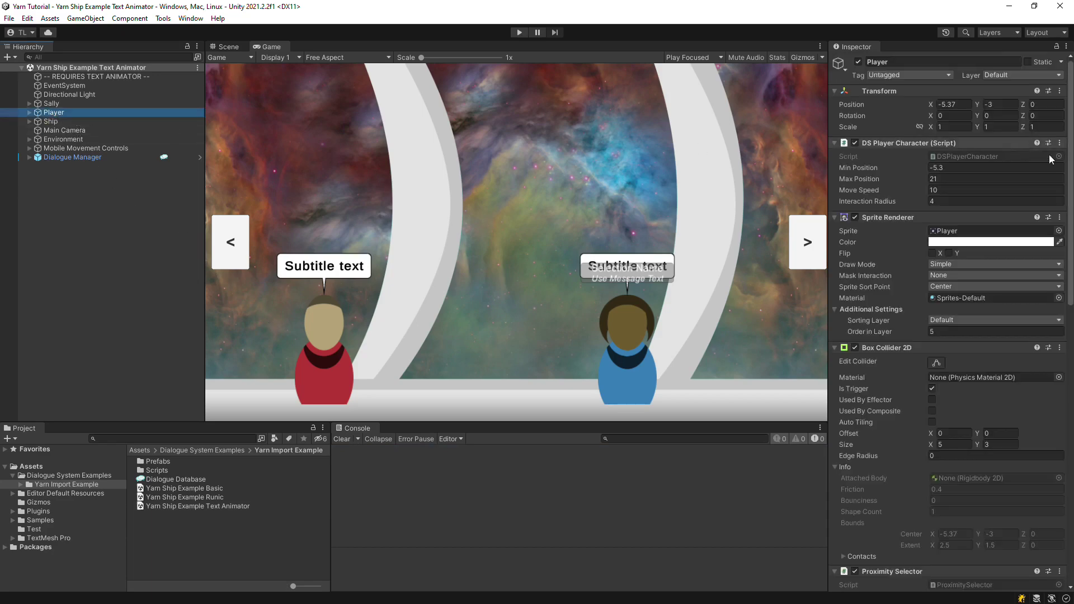
drag(1070, 162, 1070, 386)
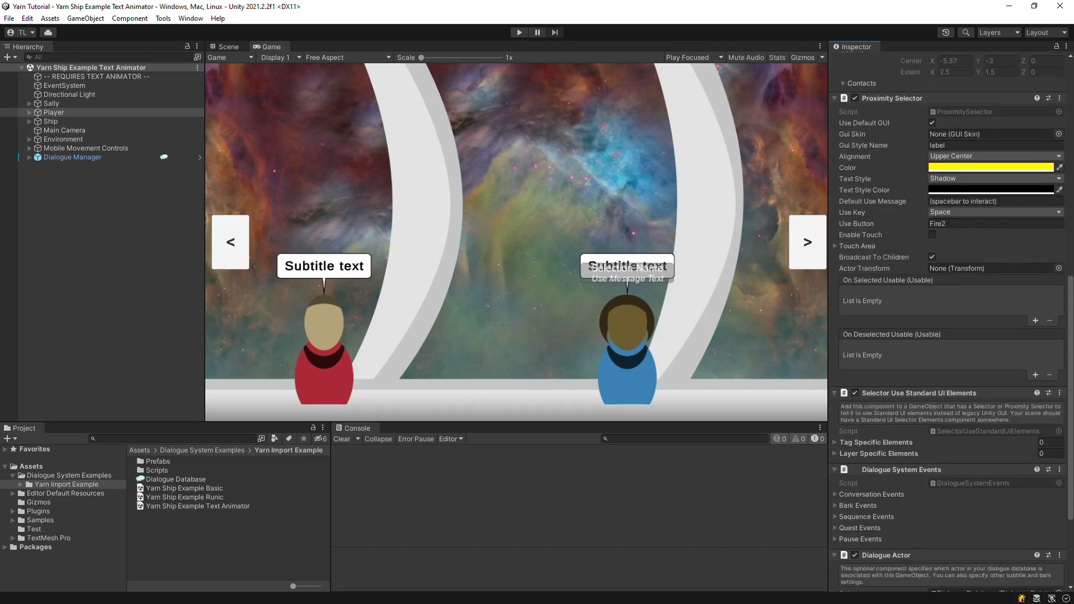
click(833, 494)
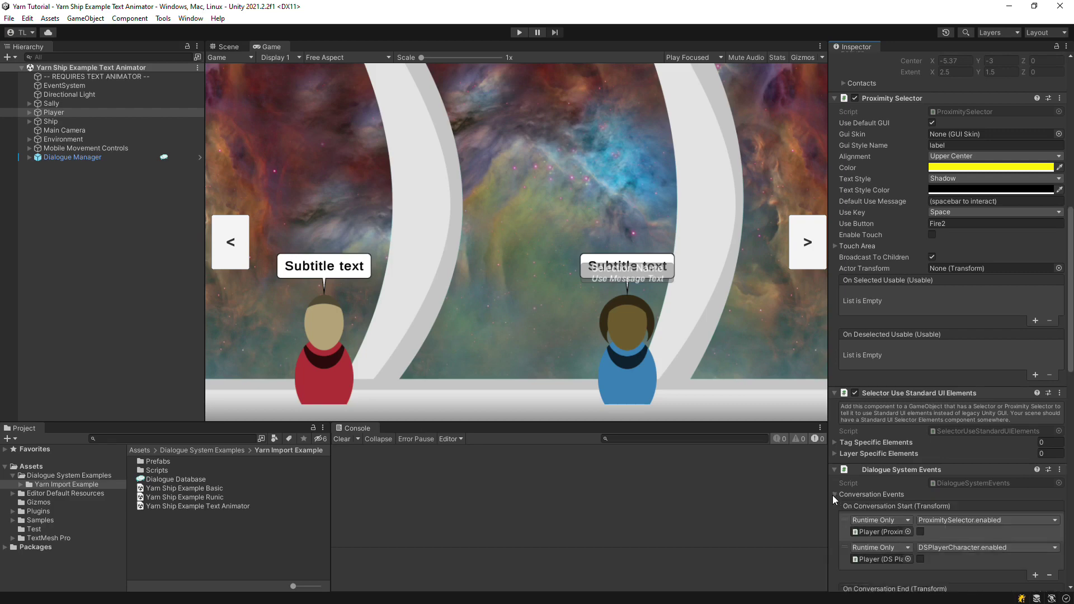
Step: Inspect Sally's Dialogue System Trigger and Dialogue Actor components
click(54, 103)
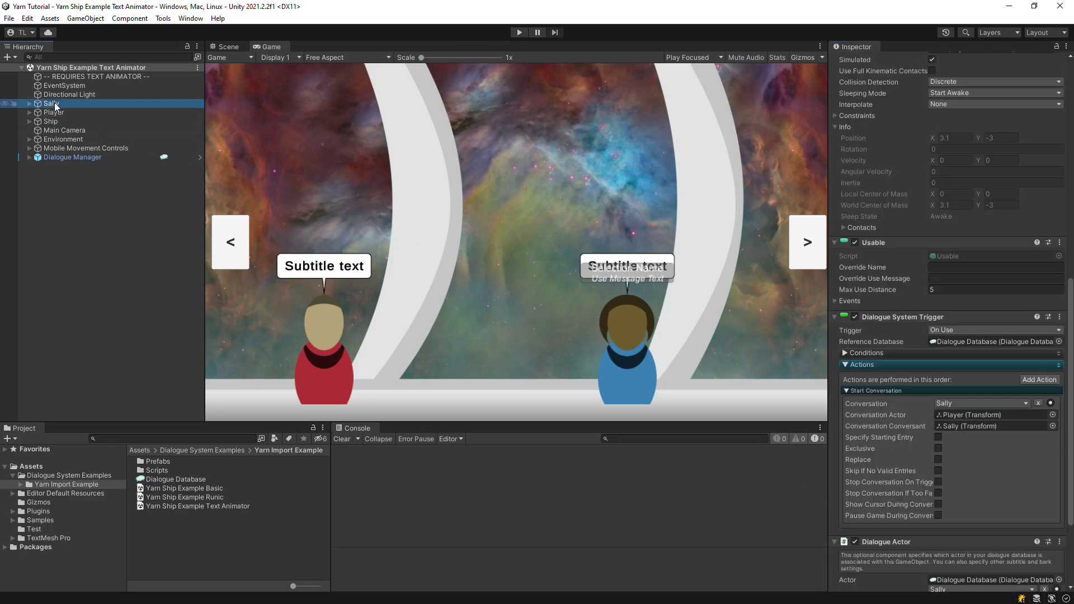
click(1071, 362)
drag(1071, 362, 1071, 421)
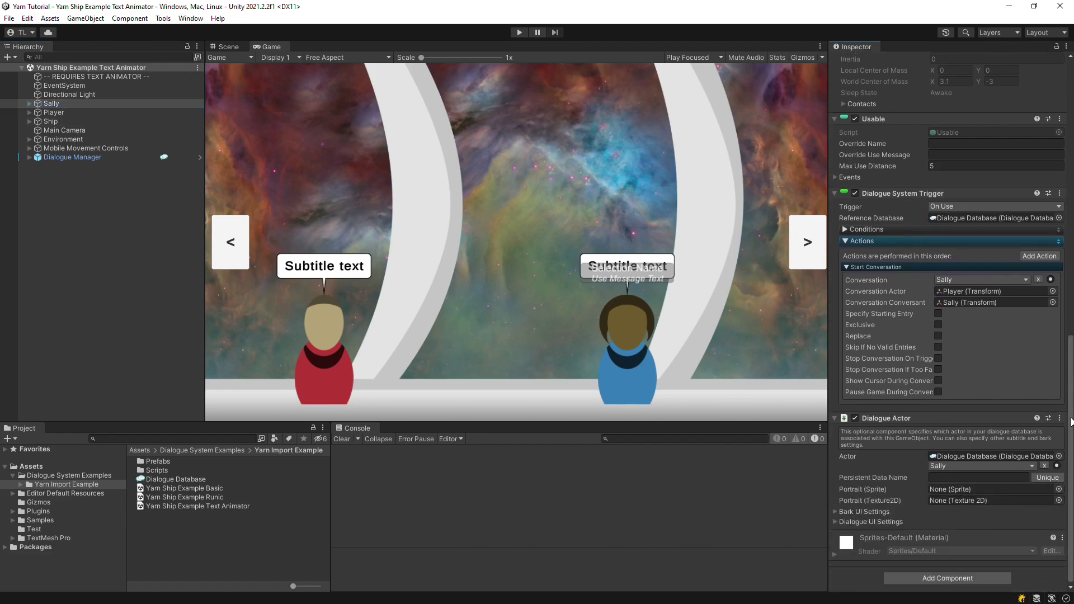